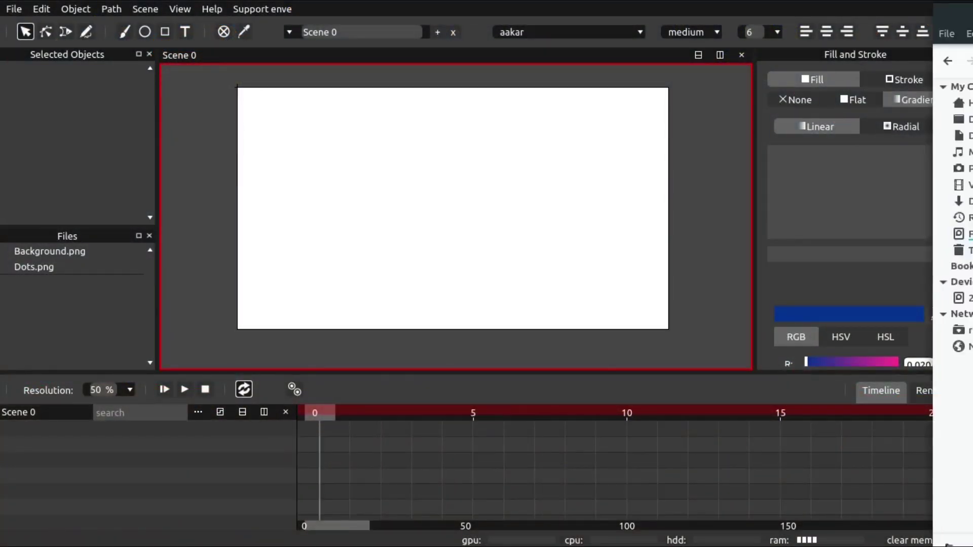
- Place the image folder beside enve and import Background.png as the first scene layer
left_click_drag(962, 7, 864, 3)
left_click_drag(908, 104, 124, 471)
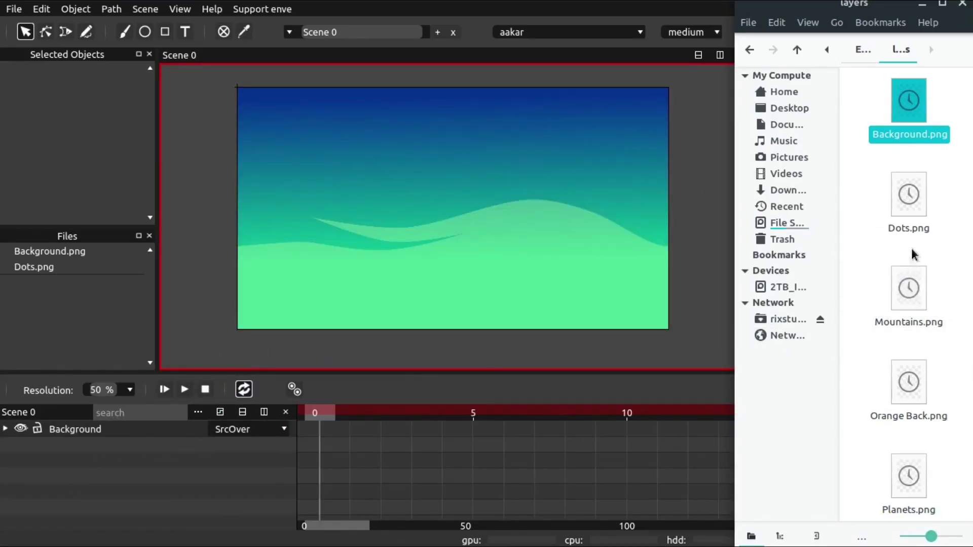
- Import Dots.png and Planets.png as layers, then move the planets down and right
left_click_drag(915, 208, 132, 429)
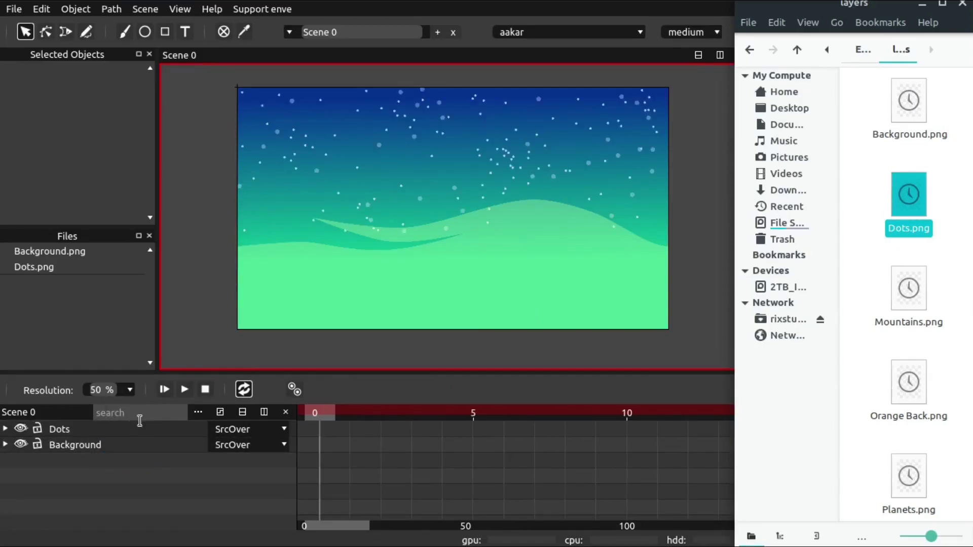
left_click_drag(917, 457, 140, 428)
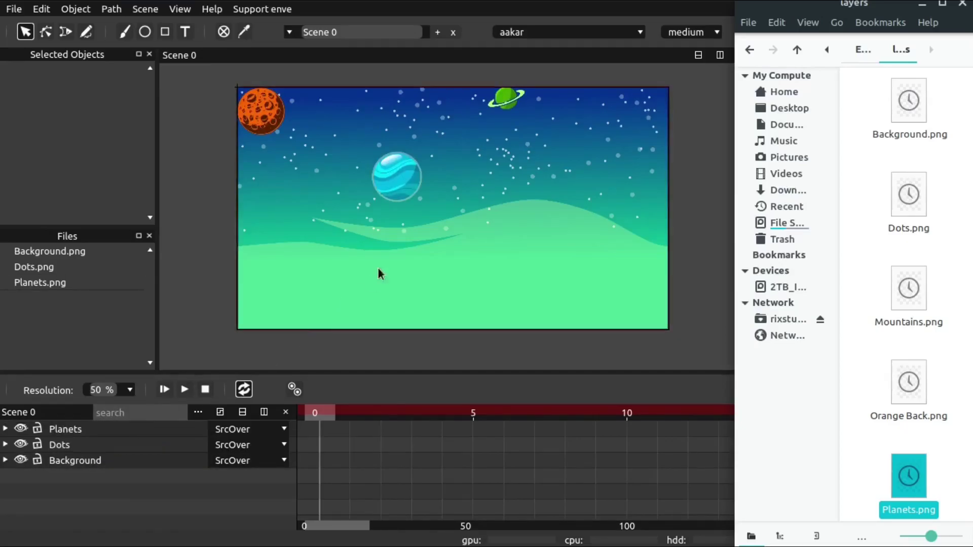
left_click_drag(395, 182, 460, 199)
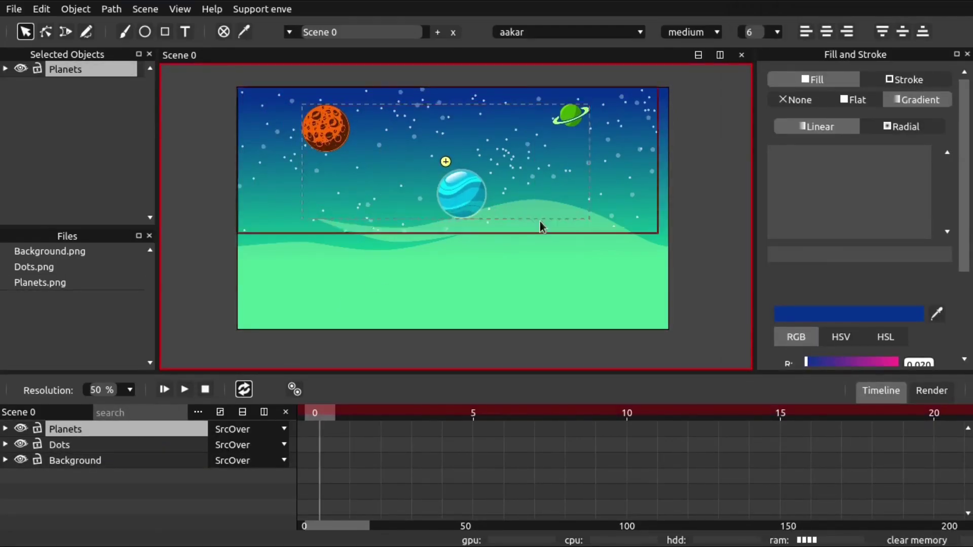
- Import Orange Back.png from the image folder as a new layer
key("alt+Tab")
left_click_drag(899, 387, 116, 430)
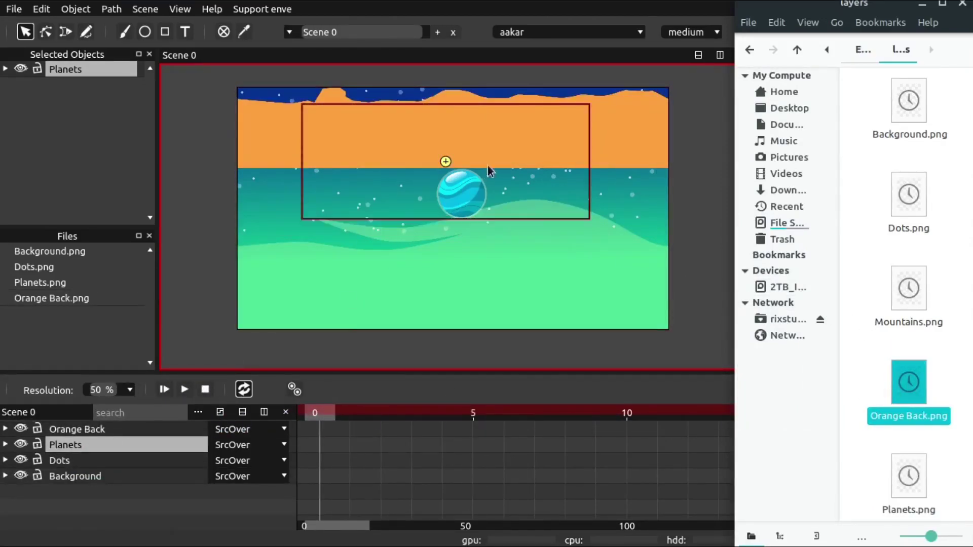
key("alt+Tab")
- Scale and nudge the orange ground flush with the left and bottom edges, then bring in Mountains.png
left_click_drag(608, 127, 609, 269)
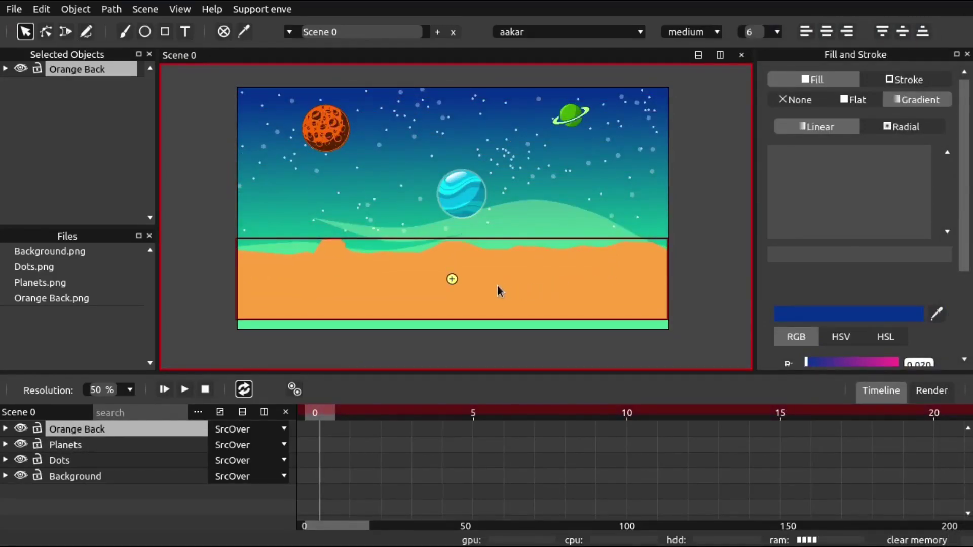
key("s")
left_click(470, 281)
key("s")
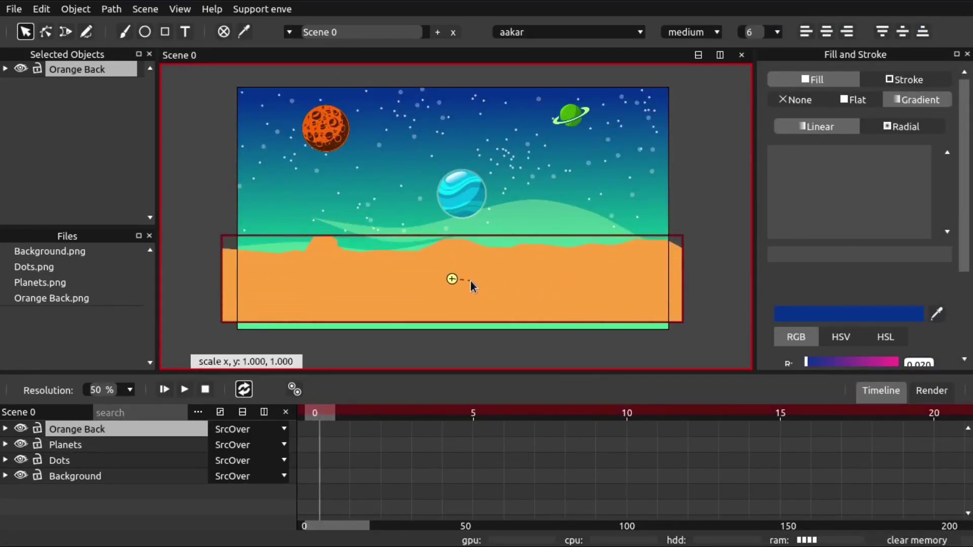
left_click(469, 279)
key("Right")
key("Right")
key("Right")
key("Down")
key("Down")
key("Down")
key("Down")
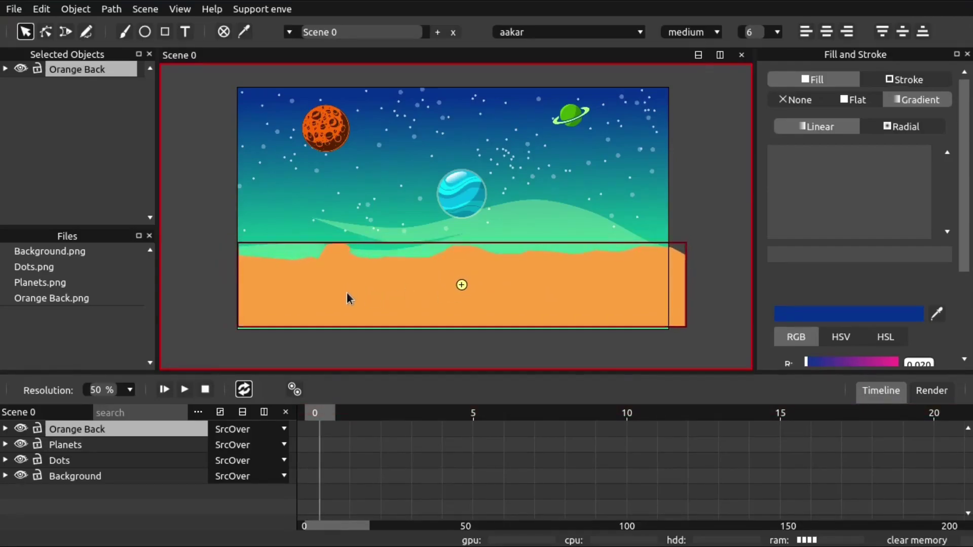
key("Left")
left_click(344, 295)
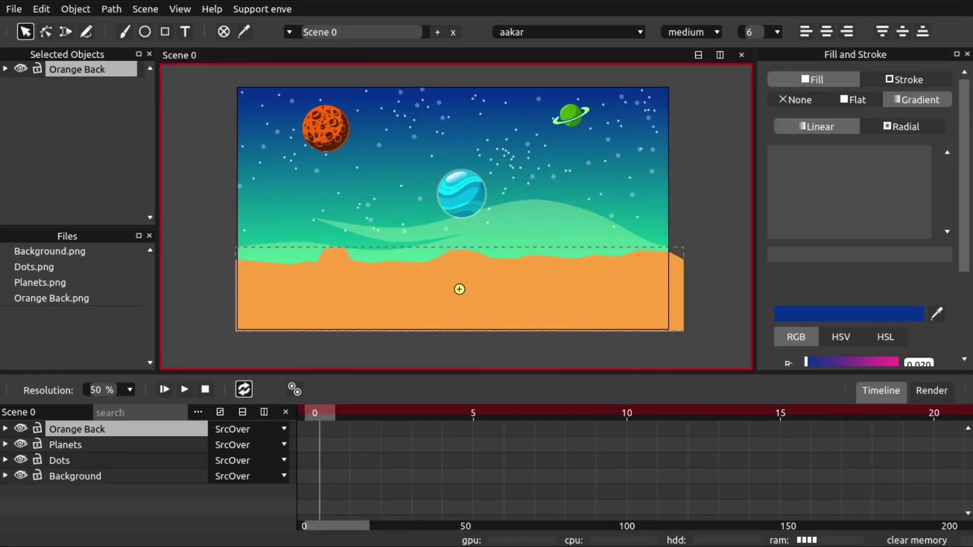
key("alt+Tab")
left_click_drag(903, 286, 124, 427)
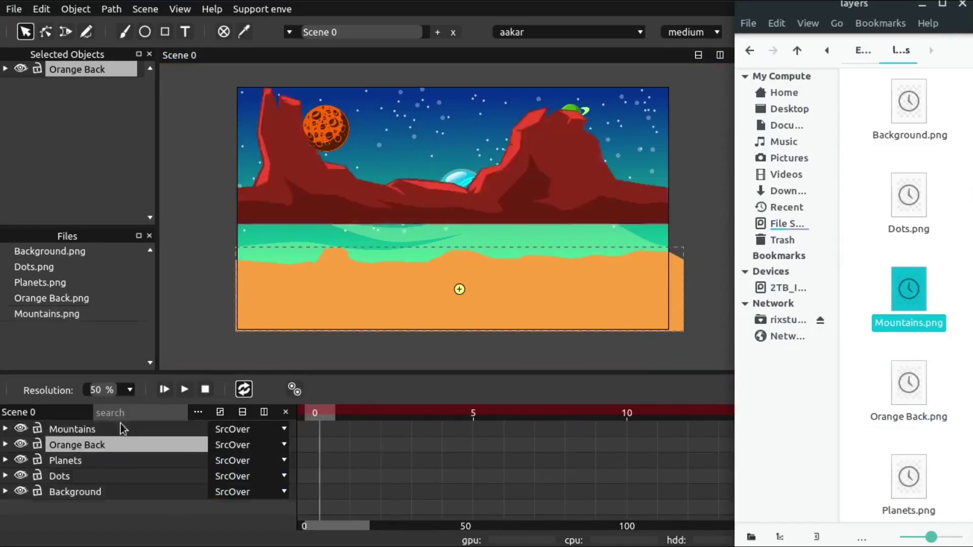
- Add the Mountains layer, scale it to 1.020 and drag it down to the scene bottom
left_click_drag(888, 5, 897, 5)
key("alt+Tab")
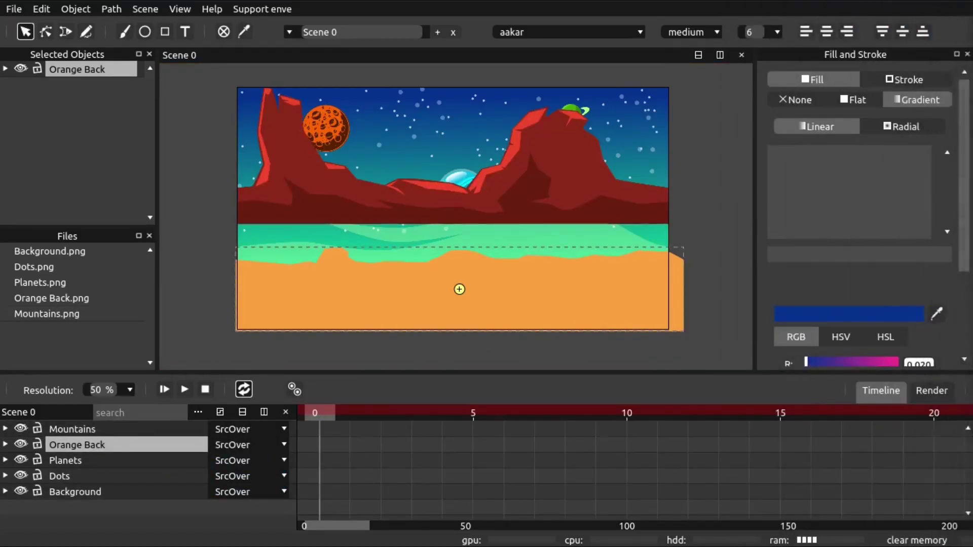
left_click(540, 192)
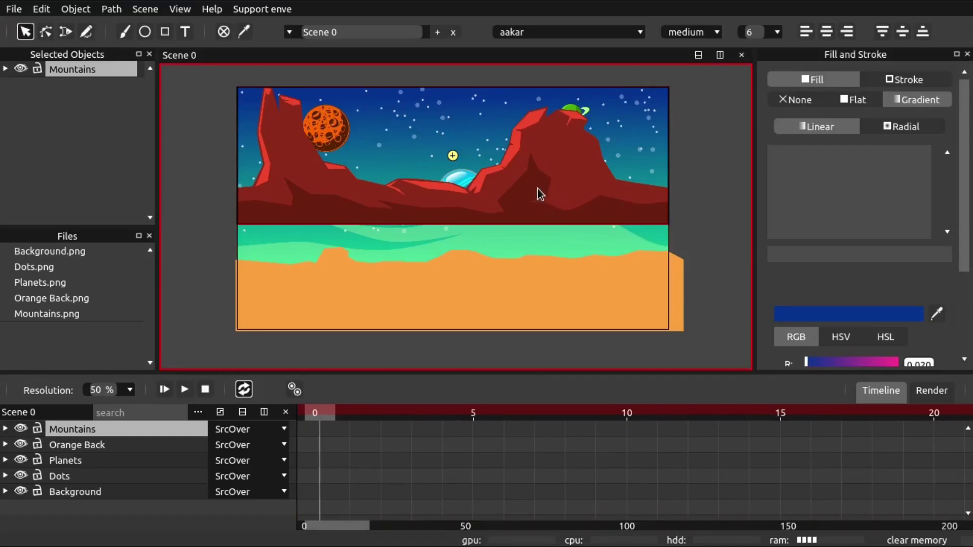
left_click_drag(537, 188, 515, 217)
key("s")
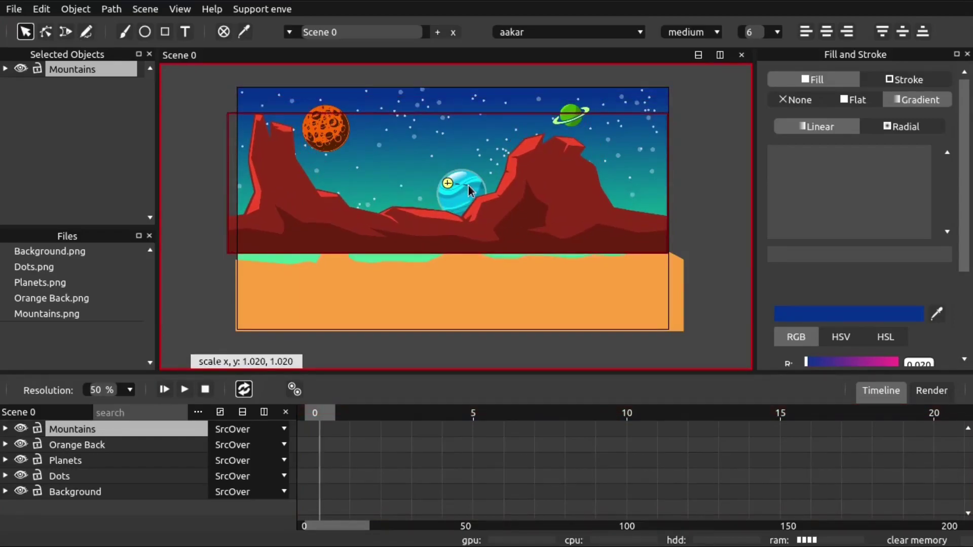
left_click(468, 185)
left_click_drag(451, 230, 460, 309)
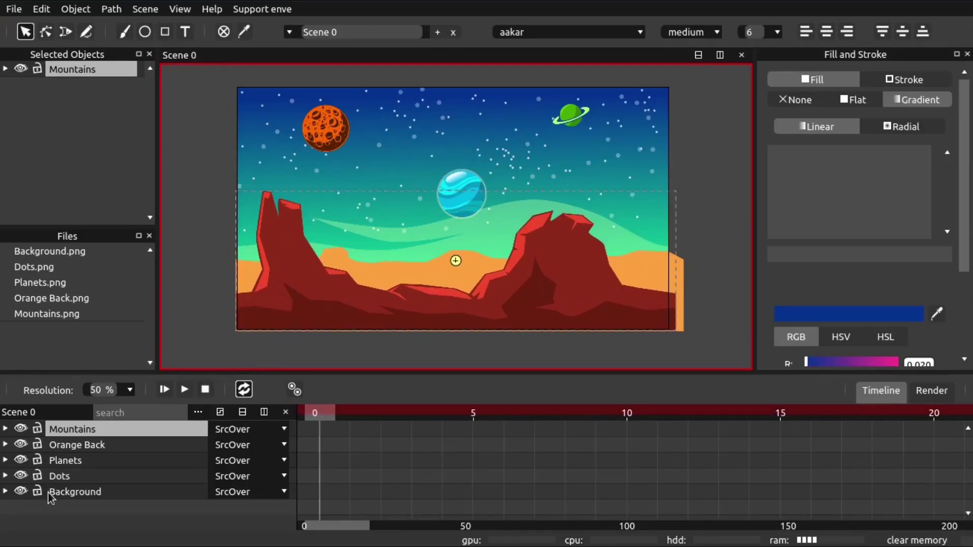
- Toggle eye icons until Orange Back and Planets are hidden, then select the mountains on the canvas
left_click(20, 444)
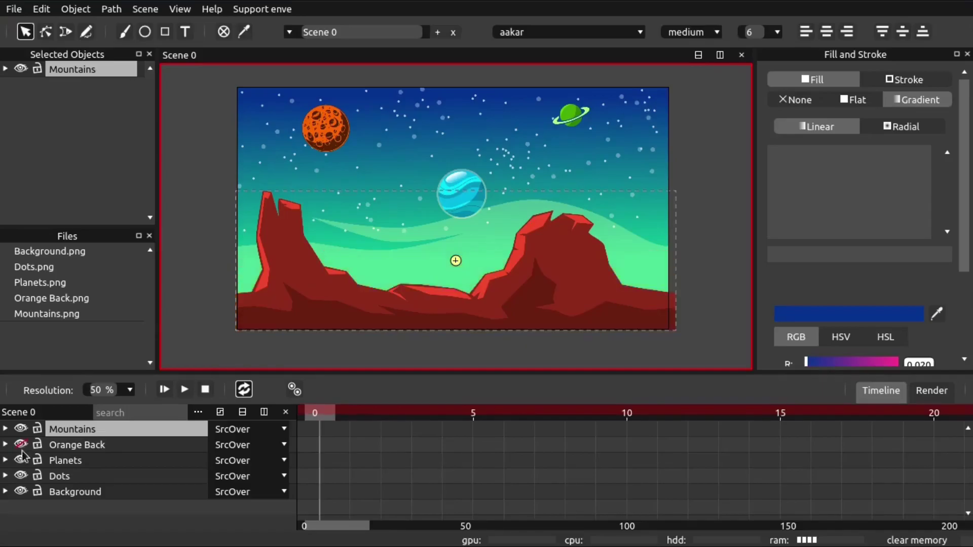
left_click(22, 459)
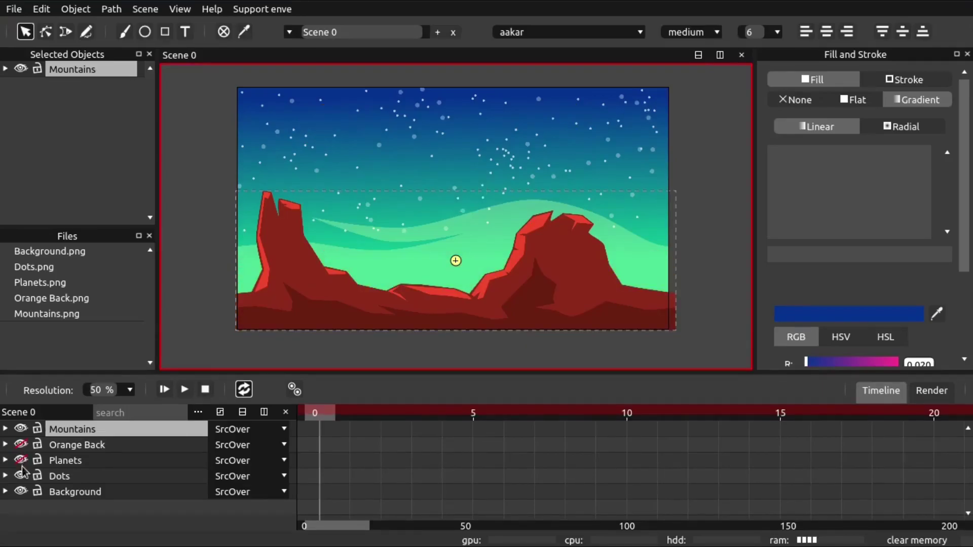
left_click(21, 429)
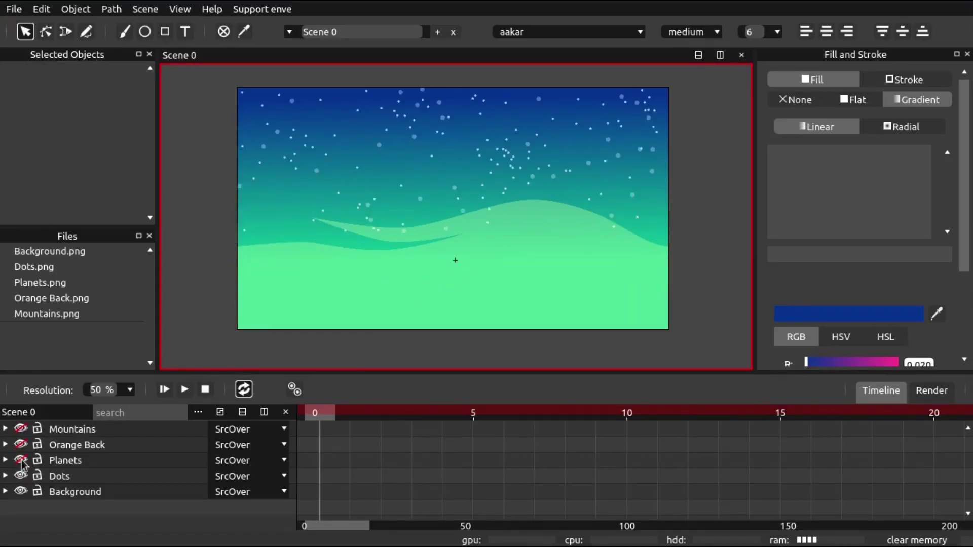
left_click(21, 460)
left_click(21, 445)
left_click(23, 430)
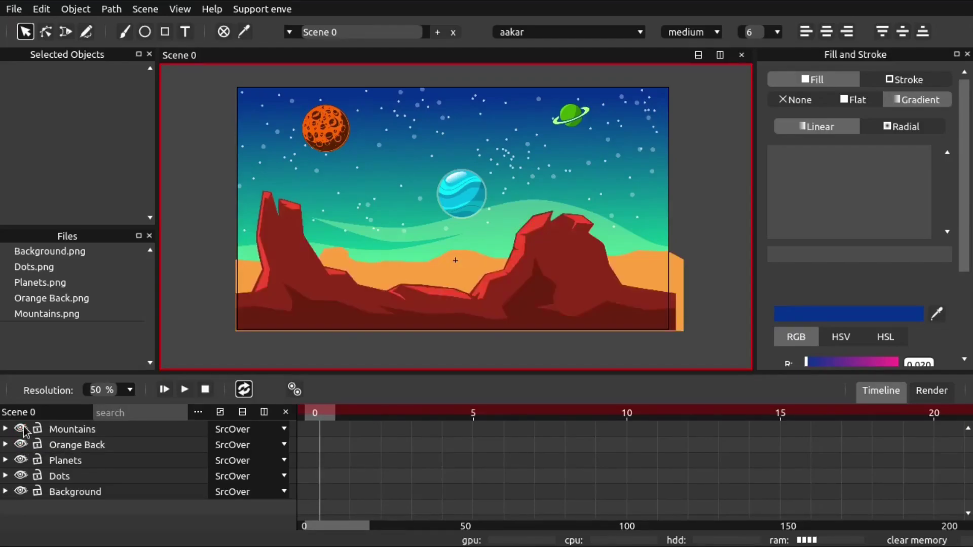
left_click(21, 445)
left_click(20, 460)
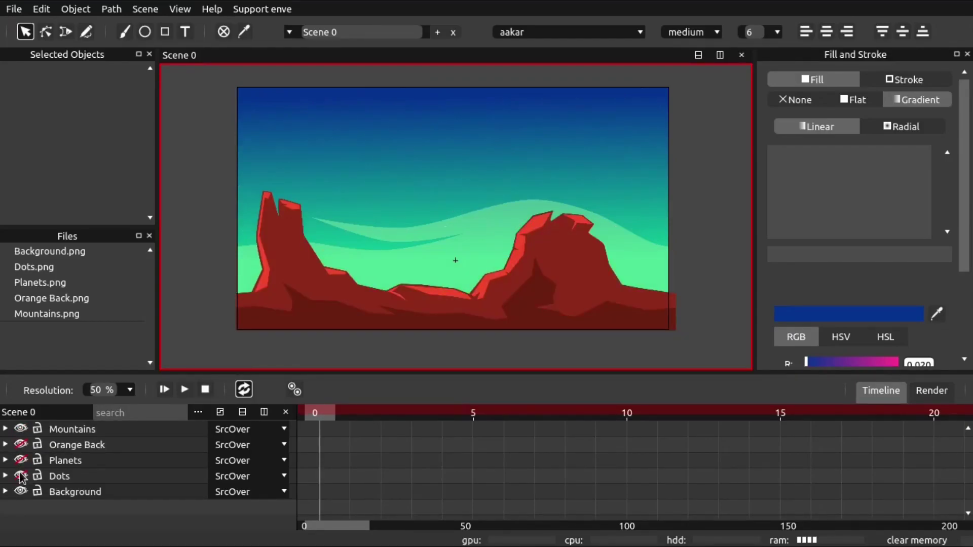
left_click(331, 321)
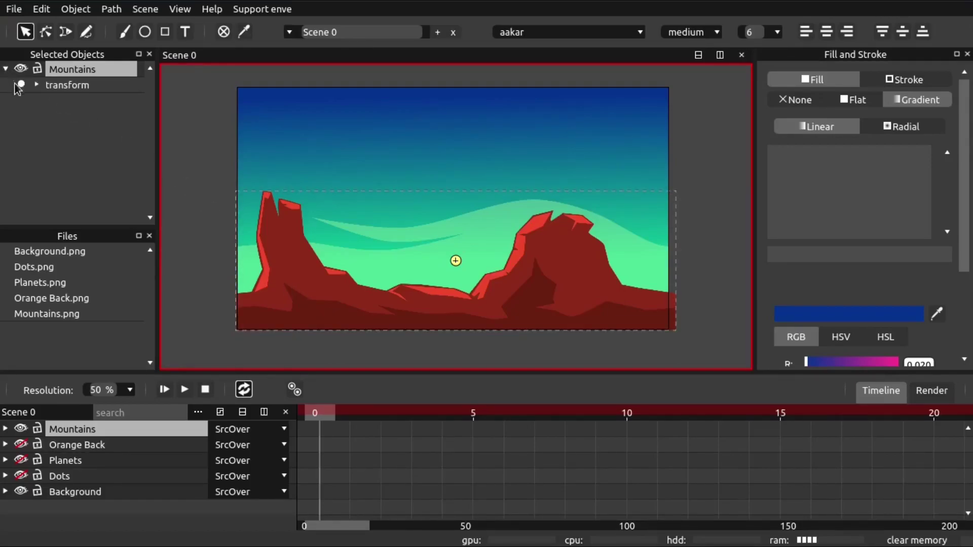
- Key the mountains' transform at frame 0, duplicate as Mountains 0 below, and slide Mountains sideways
left_click(21, 84)
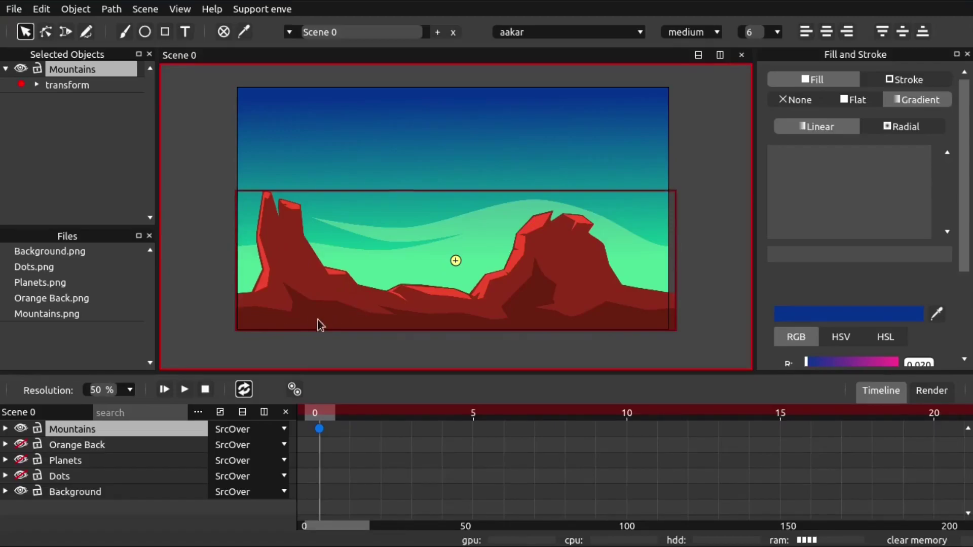
key("ctrl+d")
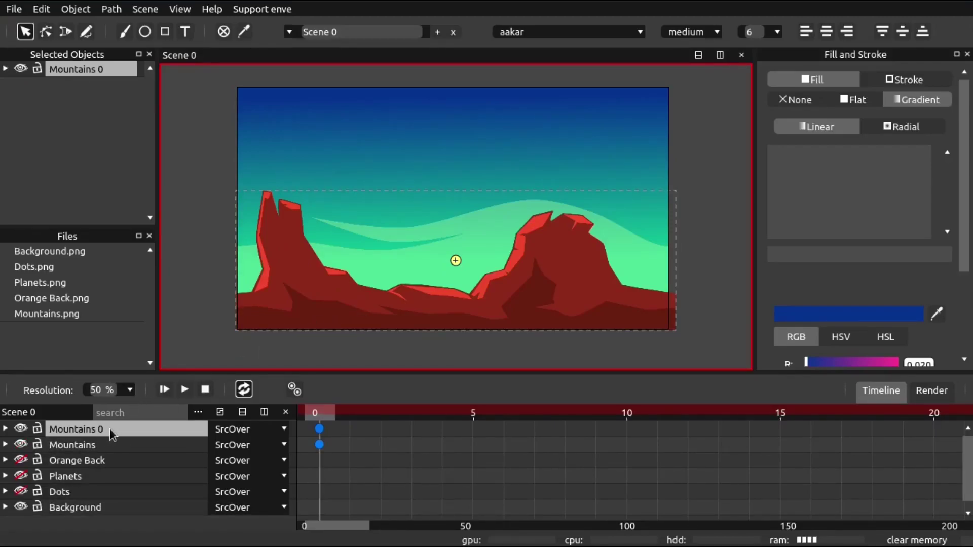
left_click_drag(100, 428, 96, 448)
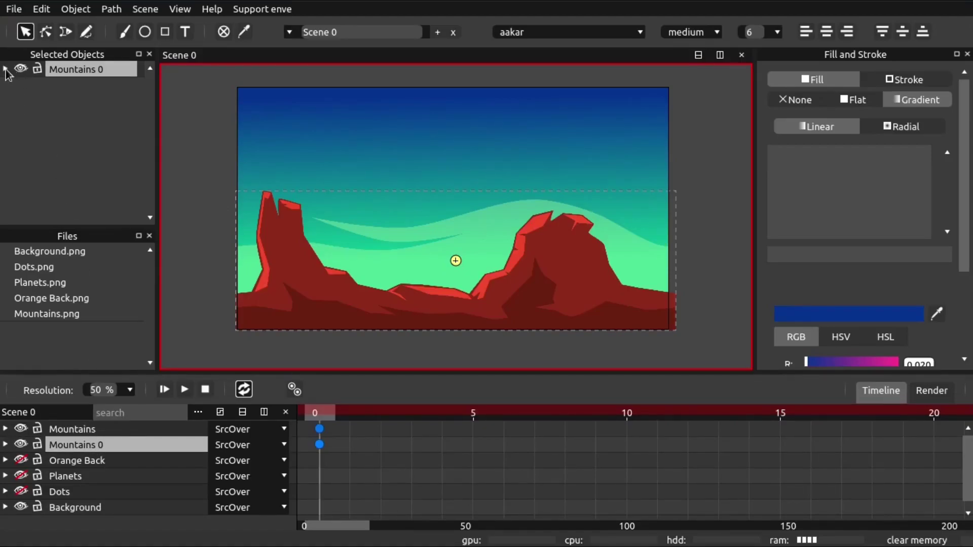
left_click_drag(268, 297, 369, 295)
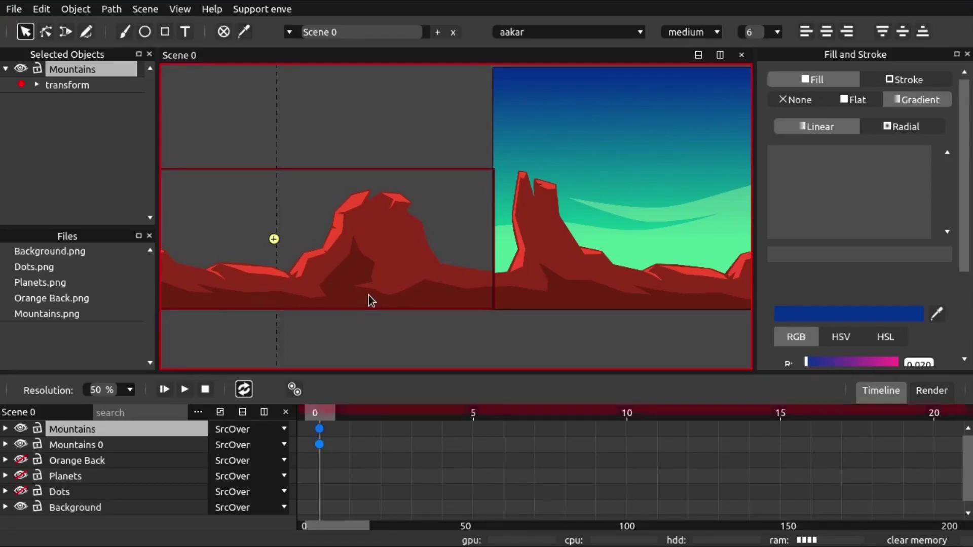
- At frame 200, move Mountains 0 to the right edge and Mountains into the scene
left_click(456, 333)
left_click_drag(456, 332, 395, 337)
key("ctrl+0")
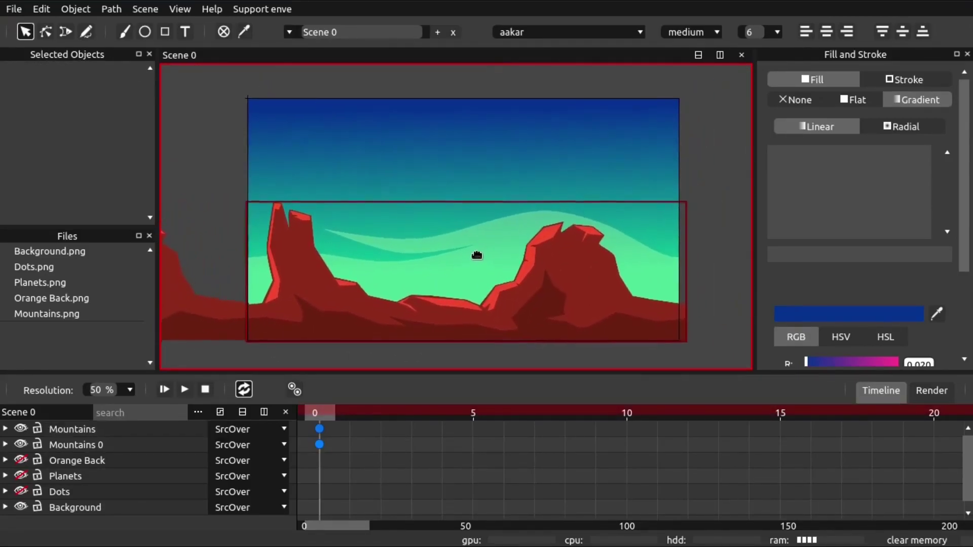
left_click_drag(346, 529, 956, 459)
left_click(936, 414)
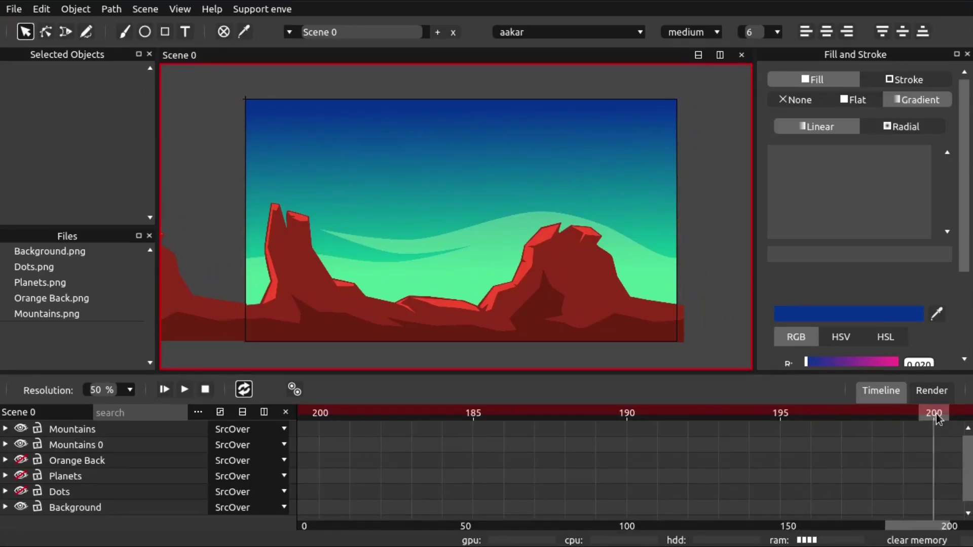
left_click_drag(321, 330, 758, 329)
left_click_drag(208, 318, 366, 316)
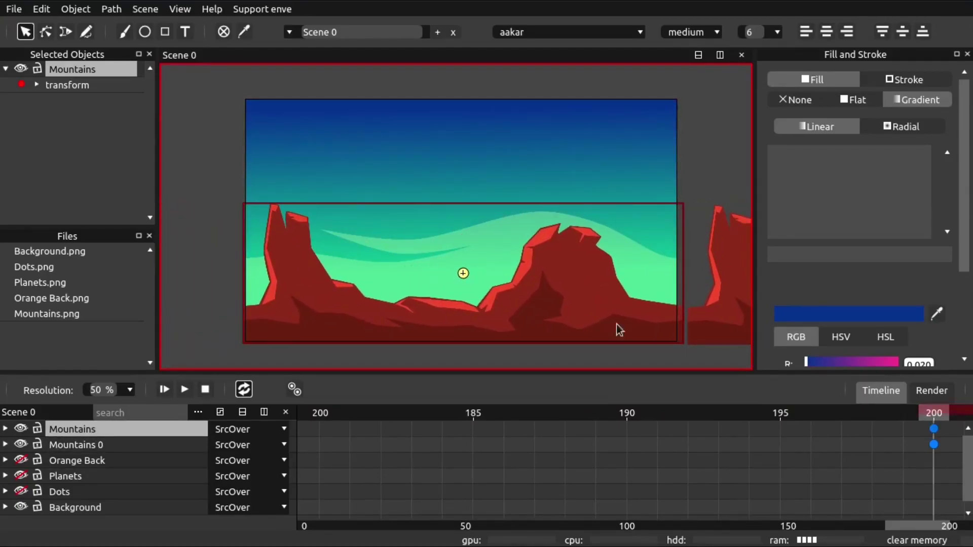
- Nudge Mountains 0 slightly left and up, then return the playhead to frame 0
left_click(684, 330)
left_click_drag(707, 332, 701, 330)
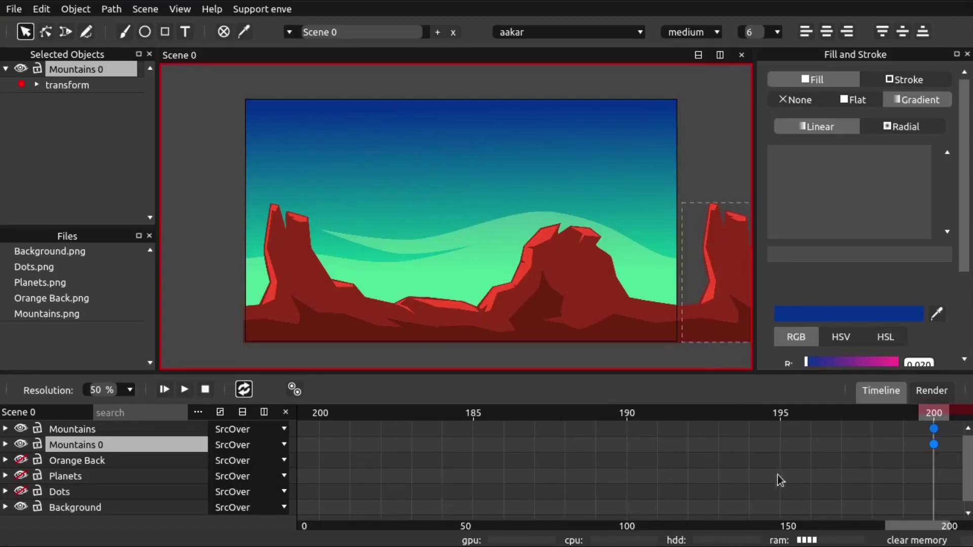
left_click_drag(896, 527, 324, 517)
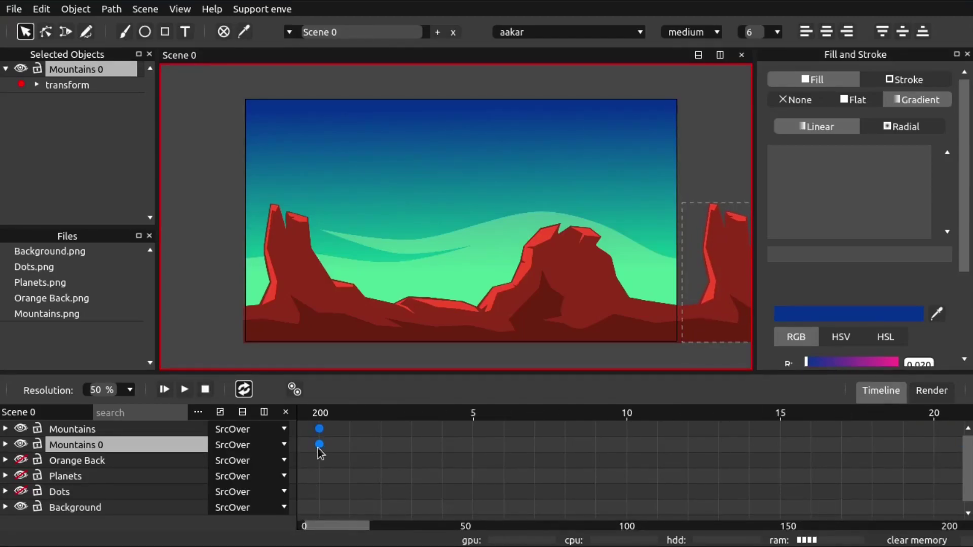
left_click(319, 414)
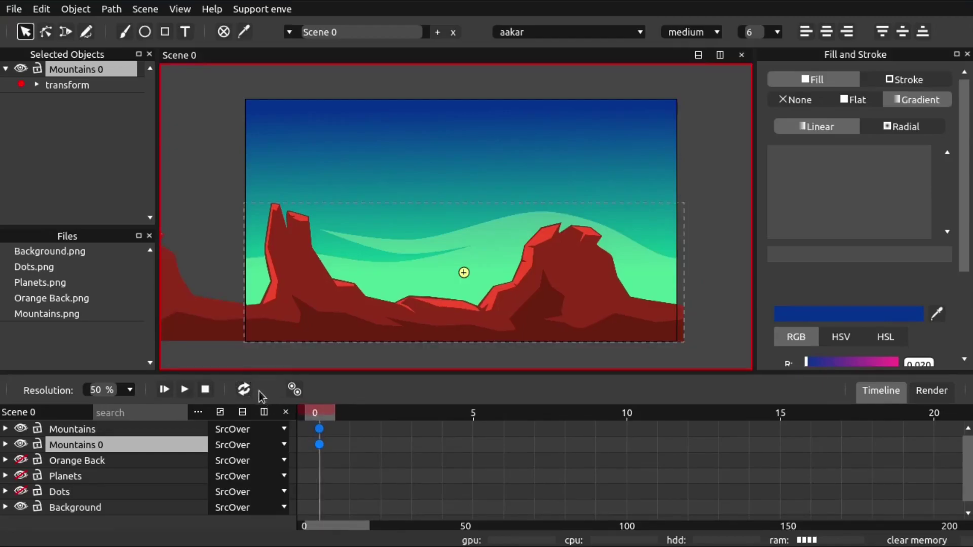
- Preview the scrolling ridge and nudge Mountains 0 up slightly to align the loop
left_click(185, 390)
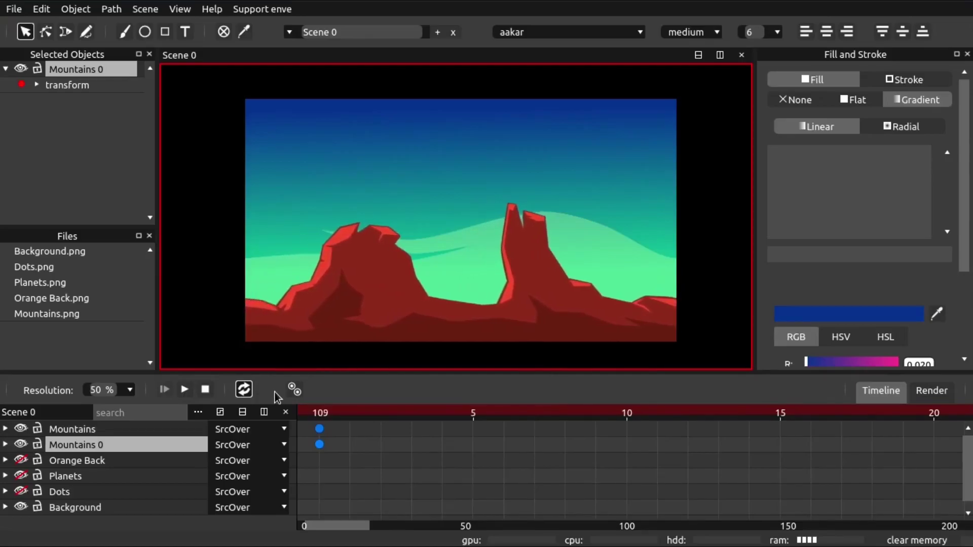
left_click(206, 389)
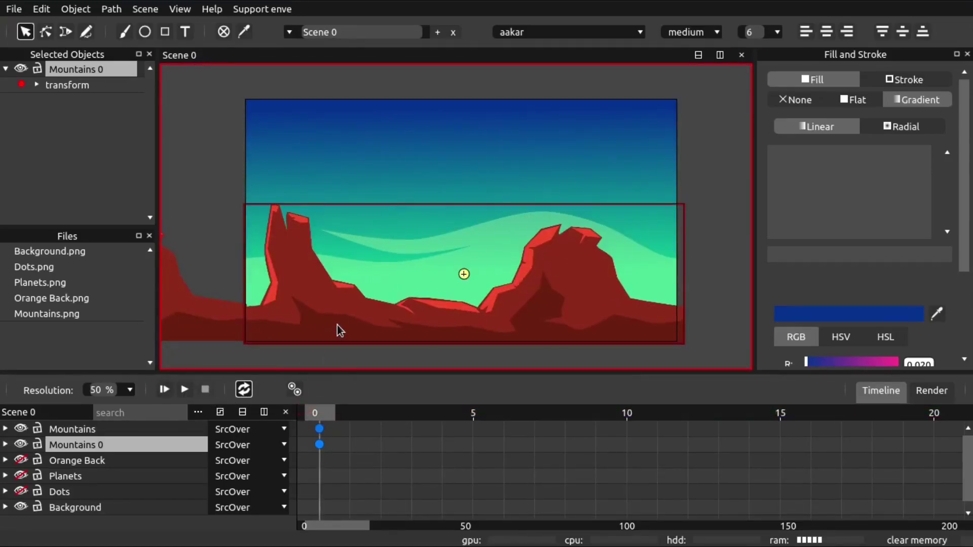
left_click_drag(336, 324, 336, 323)
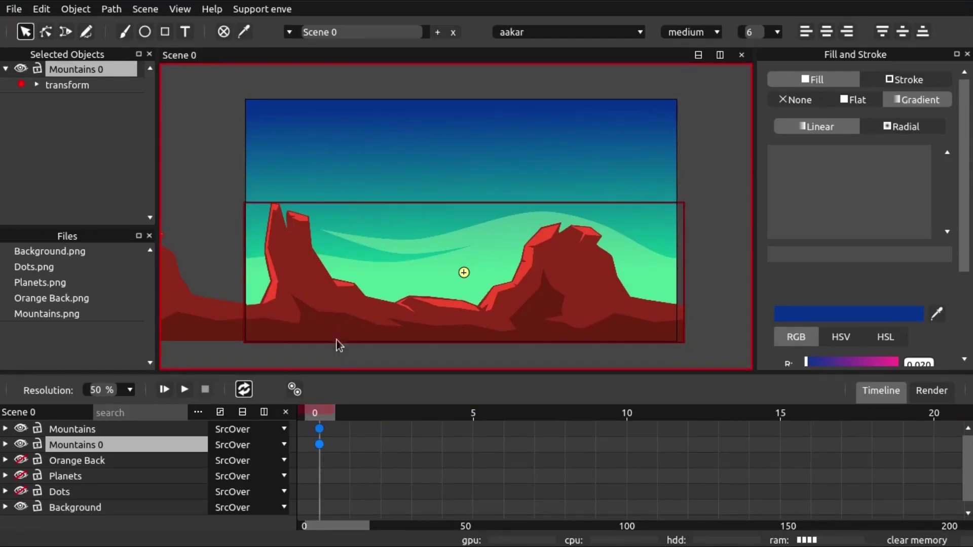
left_click(186, 390)
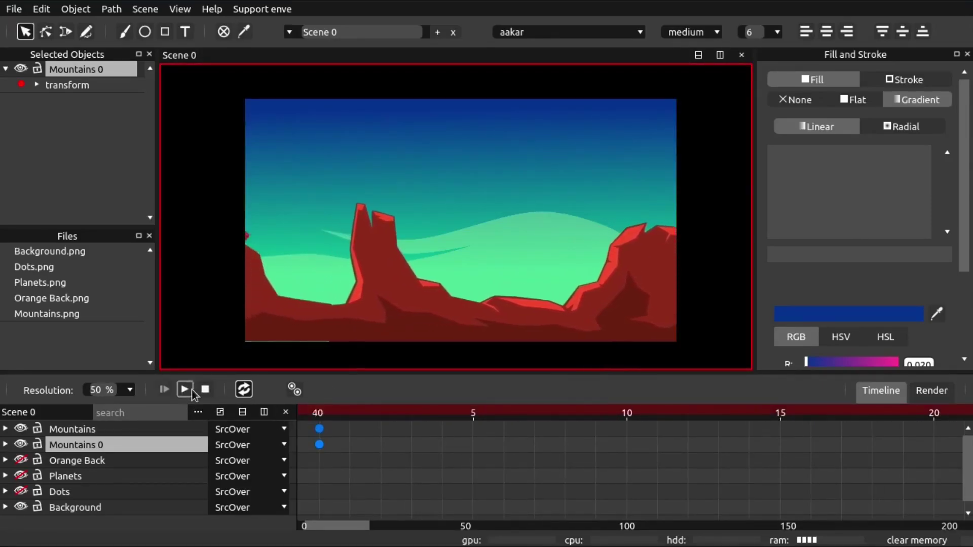
left_click(205, 389)
- Nudge Mountains up to match, preview the loop again, and hide both mountain layers
left_click_drag(221, 326, 221, 323)
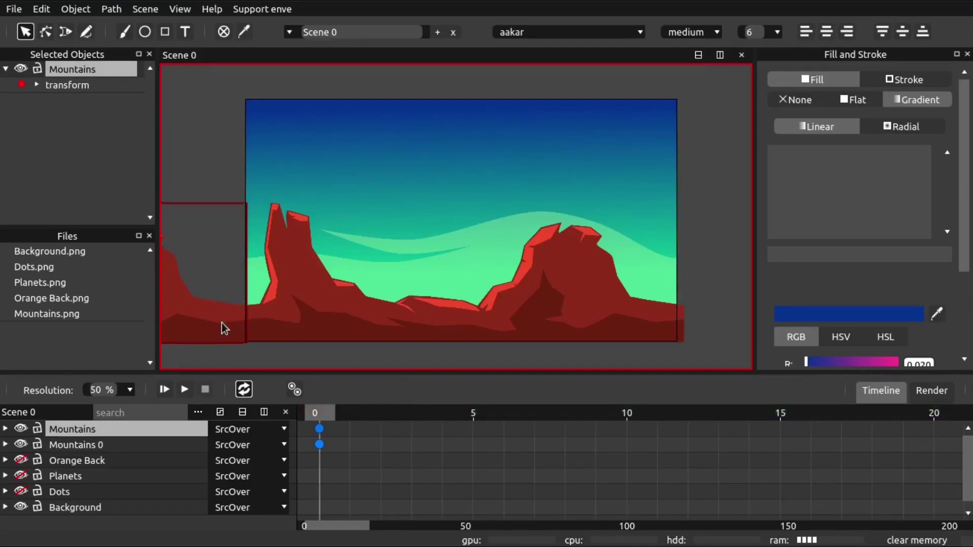
left_click(185, 390)
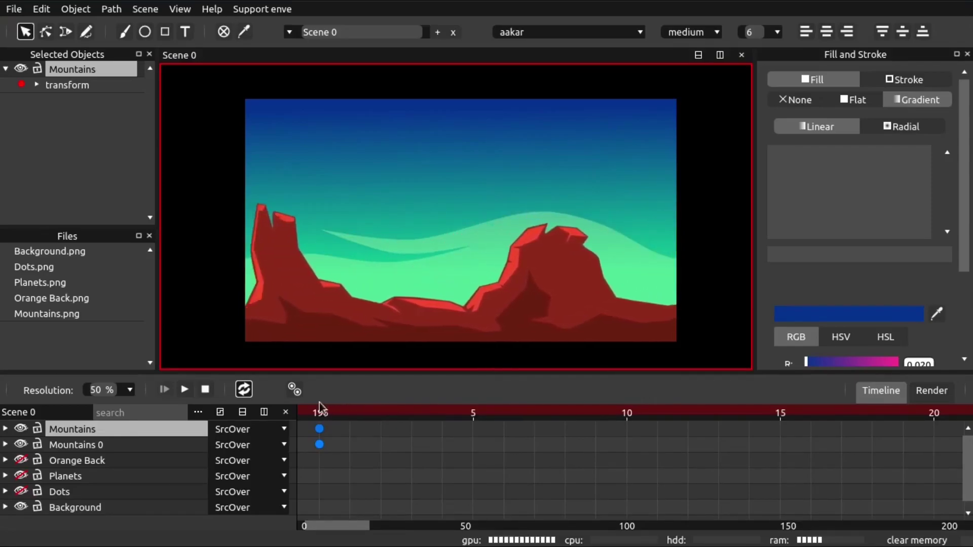
left_click(205, 389)
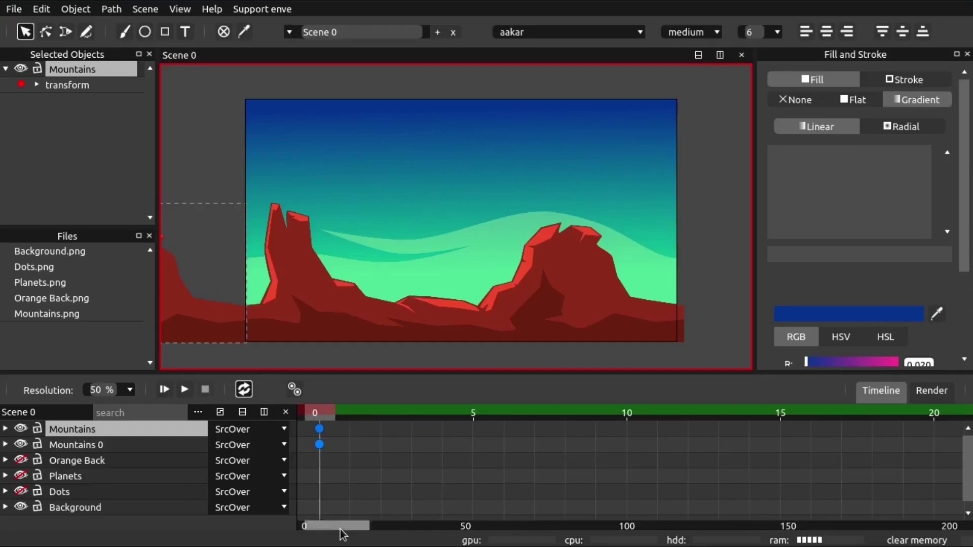
left_click(20, 429)
left_click(21, 444)
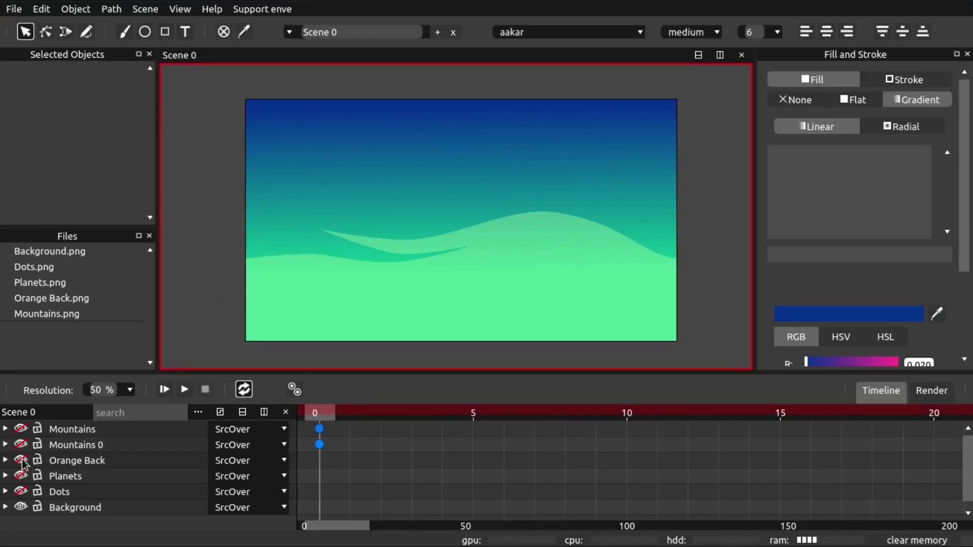
- Show Orange Back, duplicate it as Orange Back 0 below the original, and key position at frame 0
left_click(22, 461)
left_click(336, 332)
key("ctrl+d")
left_click_drag(97, 465, 93, 485)
left_click(5, 69)
left_click(21, 84)
left_click(76, 476)
left_click(76, 460)
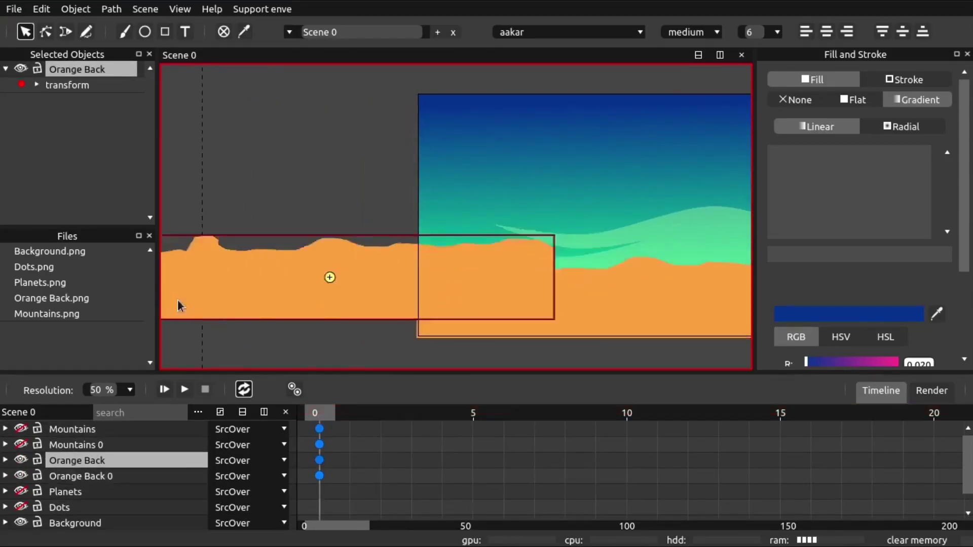
- Offset the dunes at frame 200 for the loop, preview the scroll, and hide Orange Back 0
left_click_drag(354, 415, 936, 420)
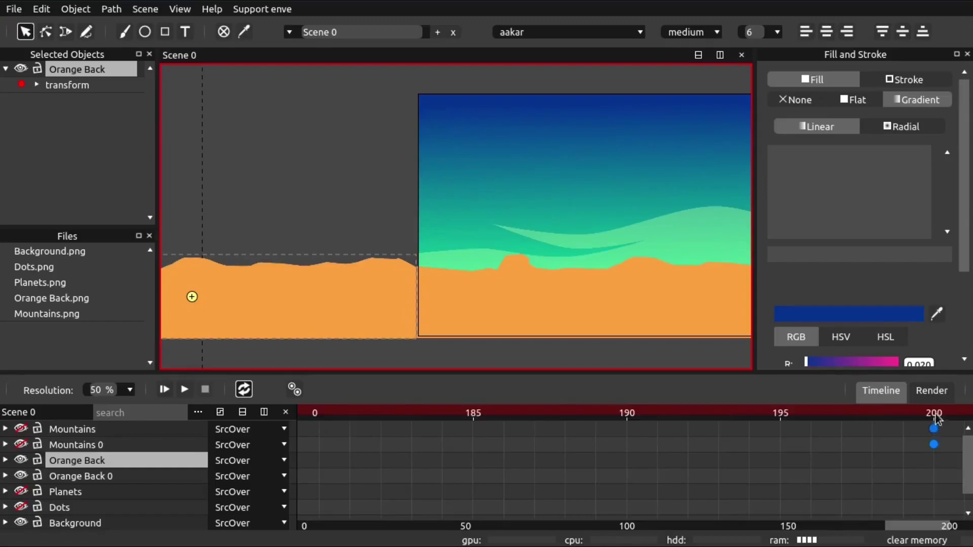
left_click_drag(267, 330, 332, 311)
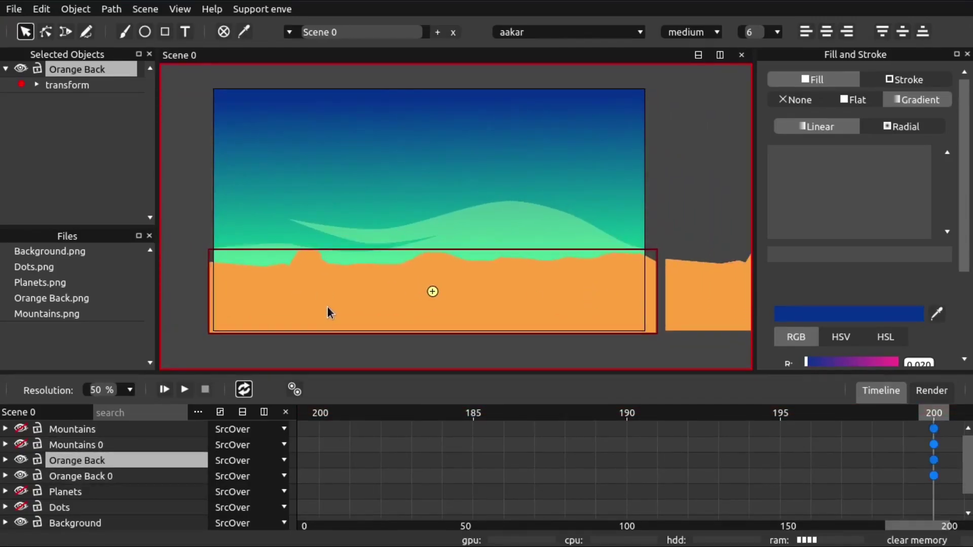
left_click(698, 309)
left_click_drag(934, 413, 316, 415)
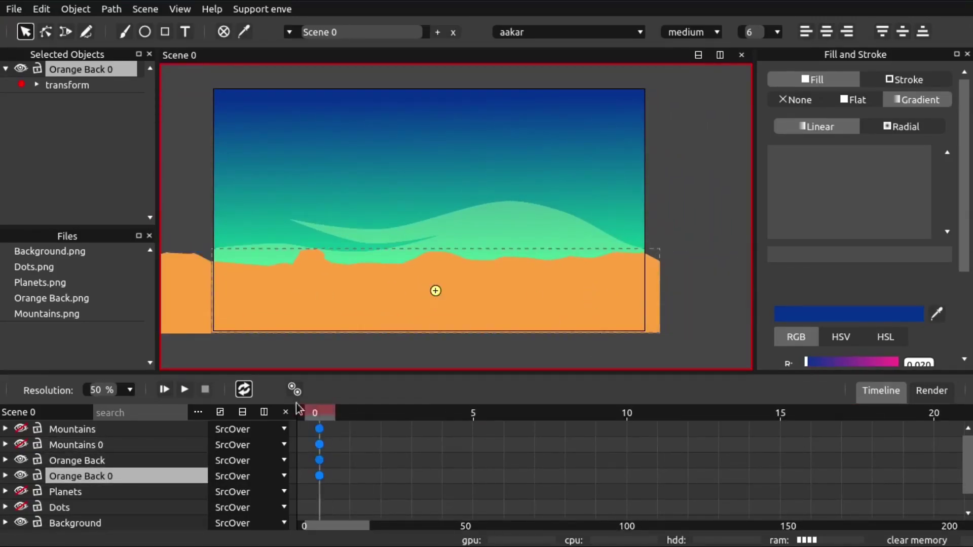
left_click(186, 389)
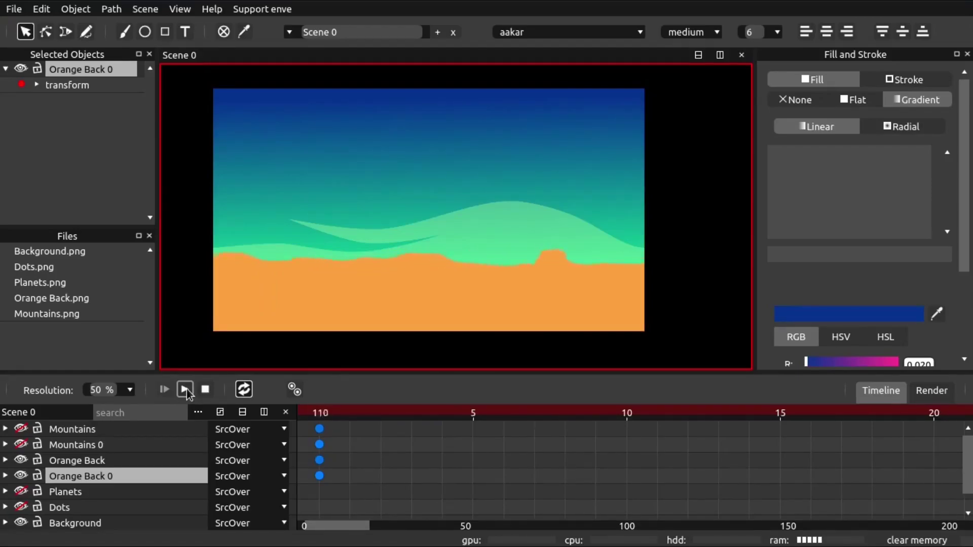
left_click(205, 389)
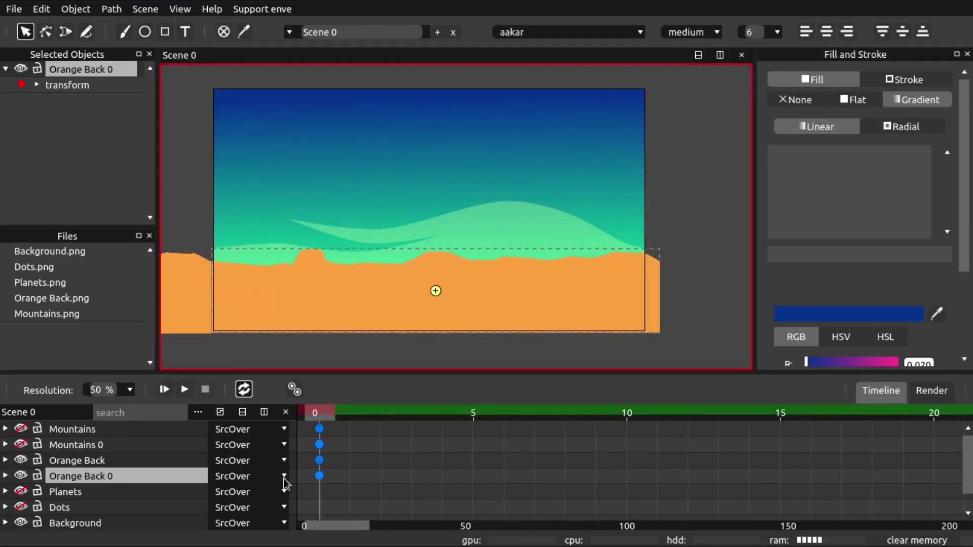
left_click(20, 475)
- Hide Orange Back, show and select Planets, and add its transform key at frame 0
left_click(20, 460)
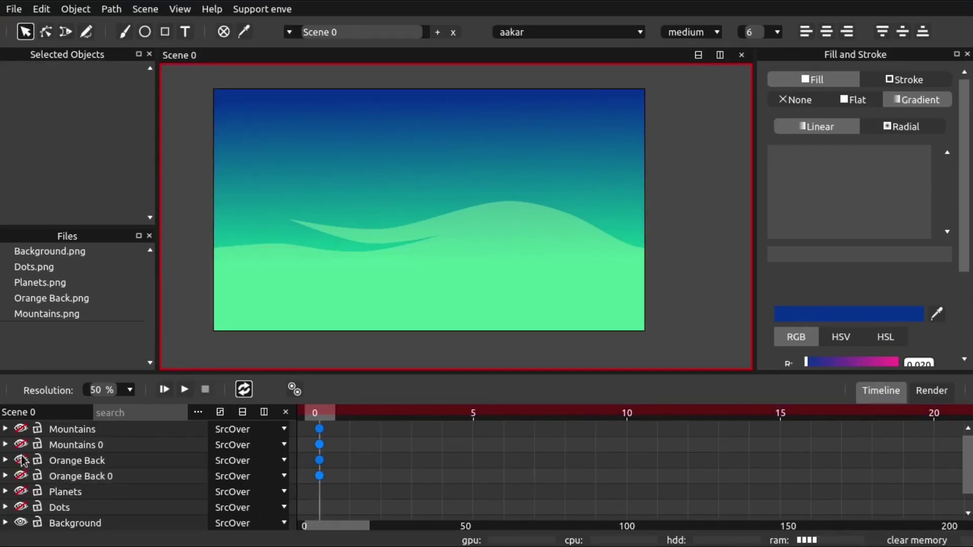
left_click(20, 493)
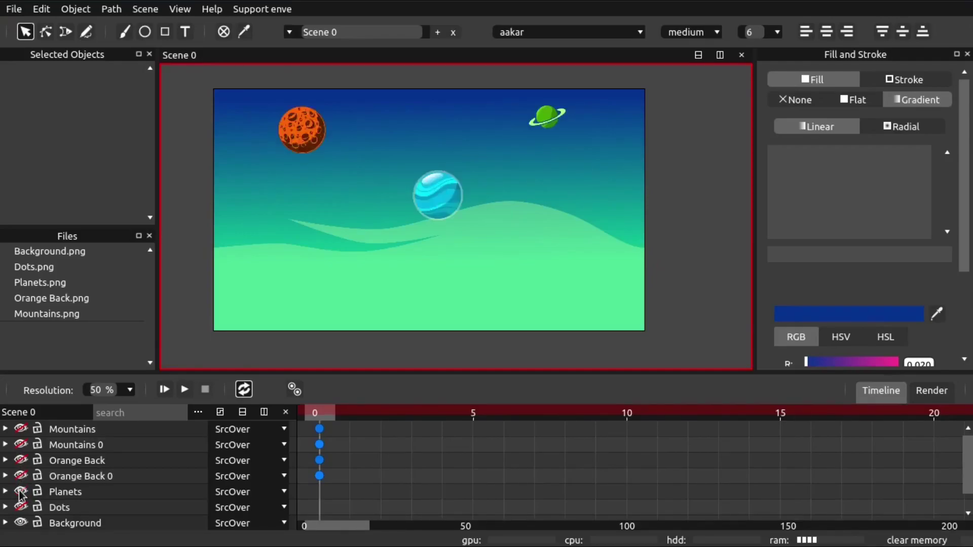
left_click(430, 196)
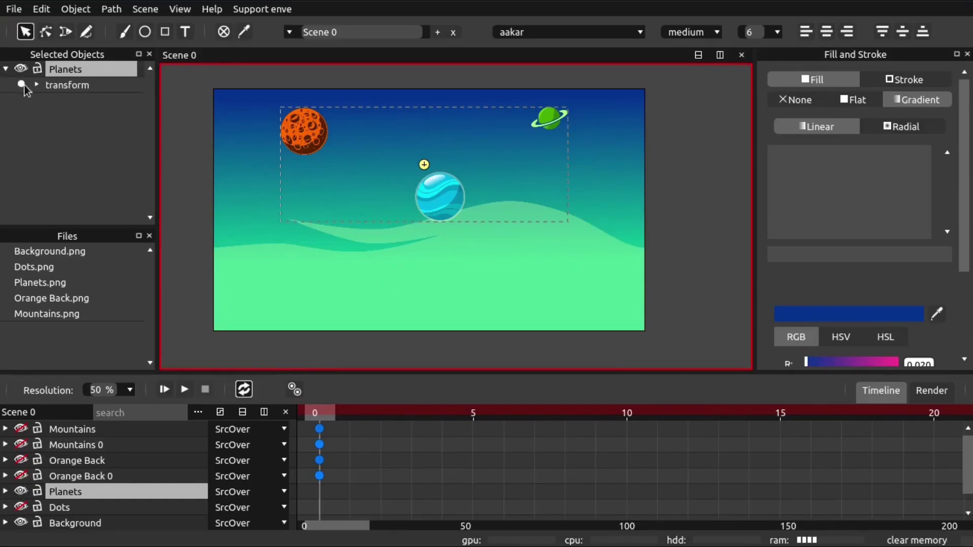
left_click(319, 492)
- Key the planets drifting down-left at frame 50, up-right at 100, and right at 150
left_click_drag(323, 529, 912, 527)
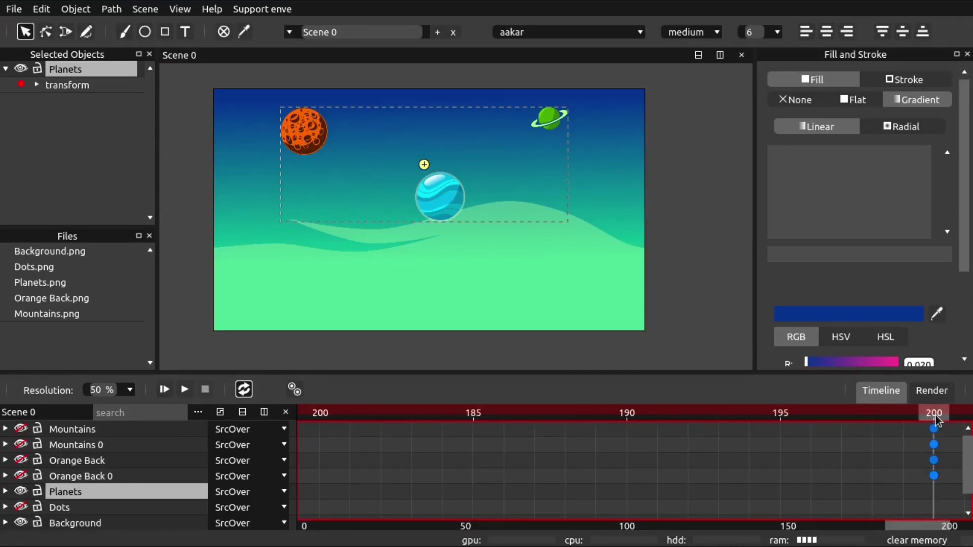
left_click_drag(921, 530, 259, 514)
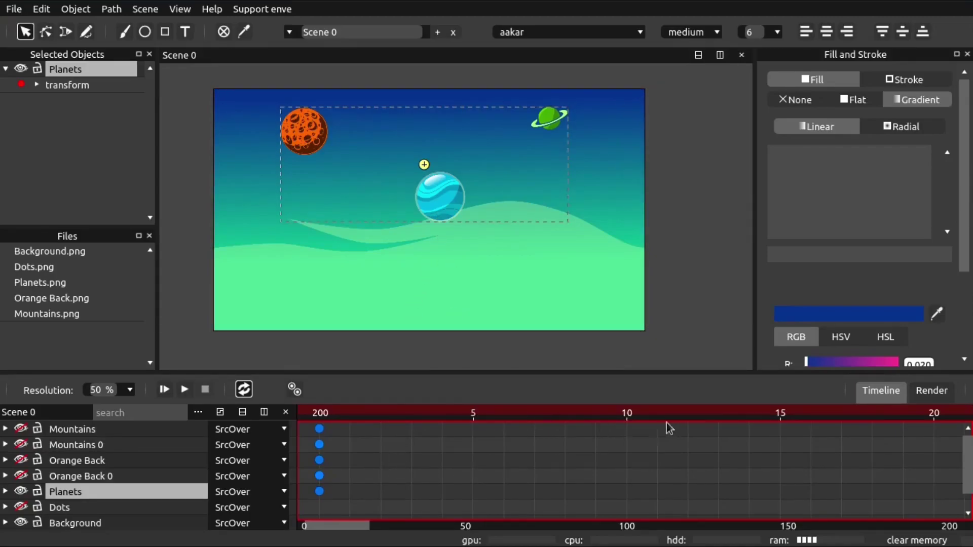
scroll(767, 436, "down", 1)
left_click_drag(332, 532, 480, 526)
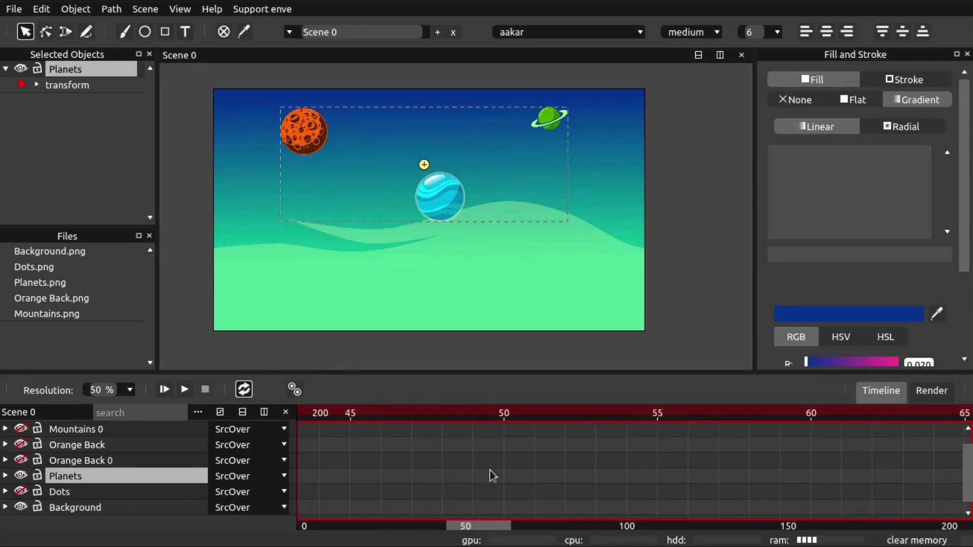
left_click(505, 417)
left_click_drag(435, 205, 415, 202)
left_click_drag(465, 528, 614, 504)
left_click(660, 415)
left_click_drag(430, 210, 432, 197)
left_click_drag(616, 524, 767, 510)
left_click(749, 413)
left_click_drag(435, 200, 461, 199)
- Preview the drifting planets from frame 0, then hide Planets and show the Dots layer
left_click_drag(742, 528, 309, 517)
left_click(322, 414)
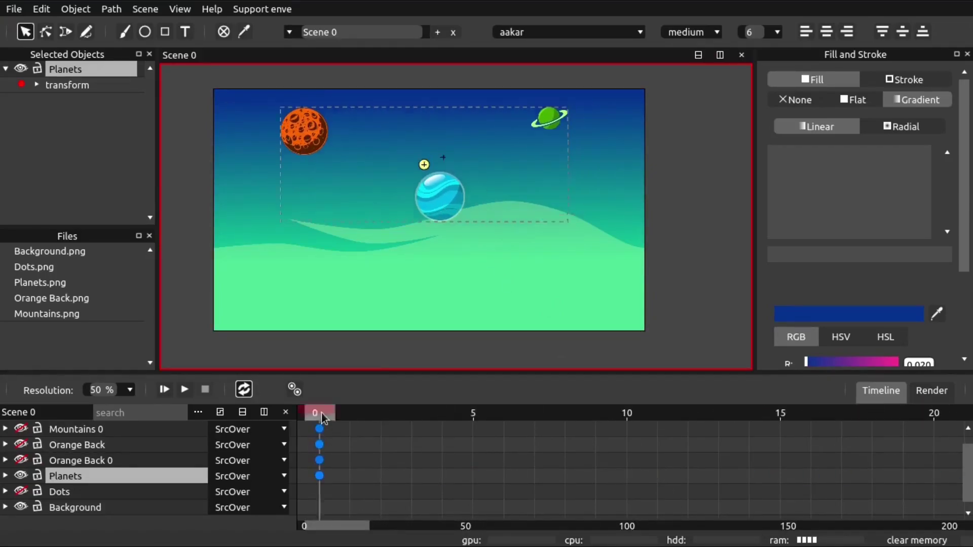
left_click(185, 389)
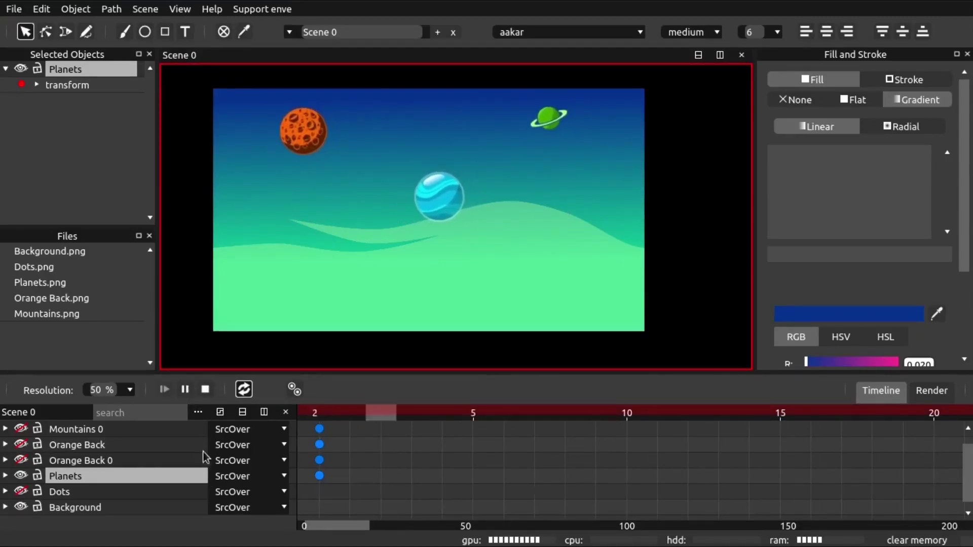
left_click(206, 391)
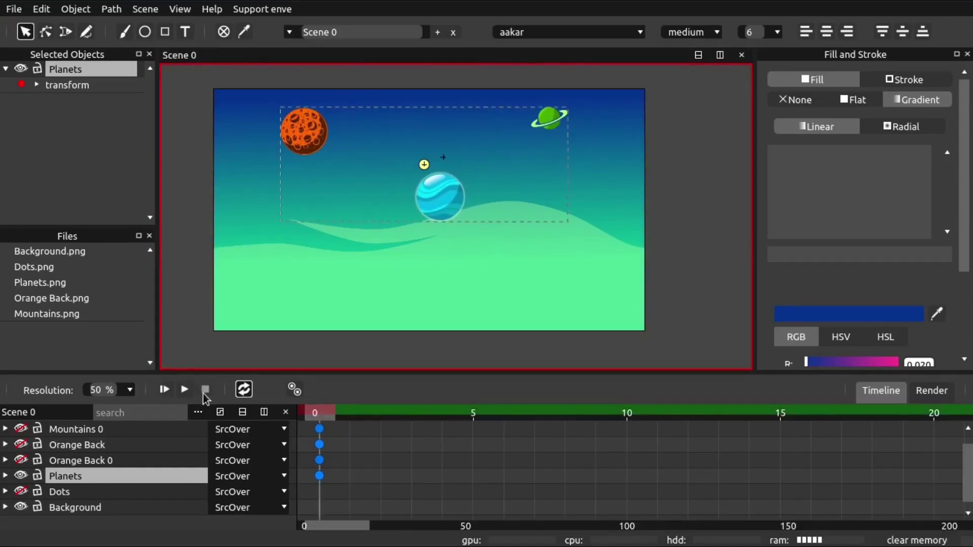
left_click(21, 475)
left_click(22, 491)
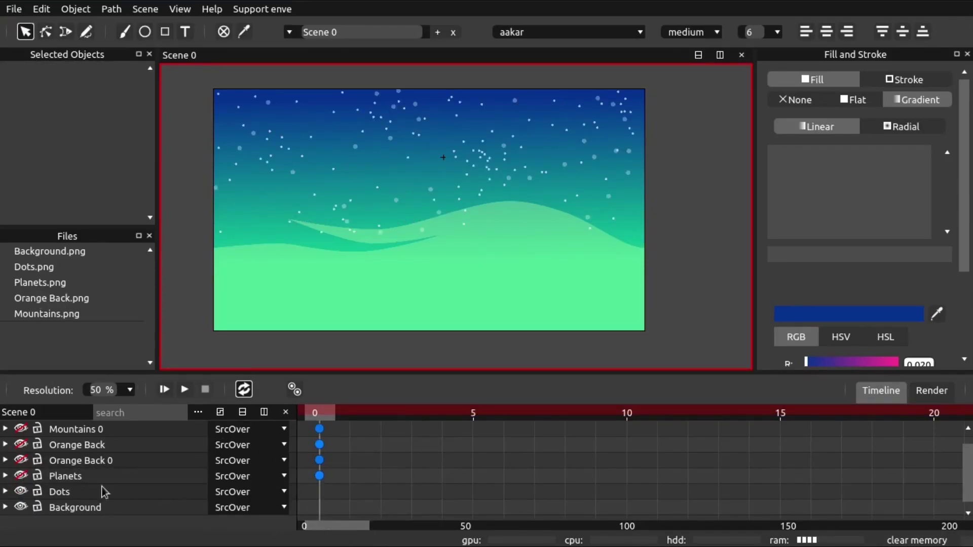
- Reveal the Dots layer's transform properties and dim its opacity at frame 15
left_click(60, 491)
left_click(5, 69)
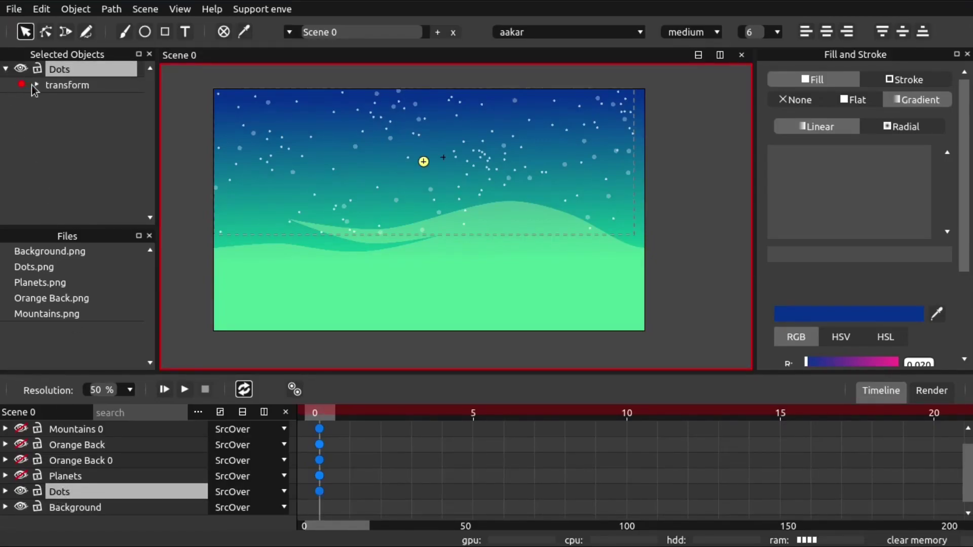
left_click(36, 86)
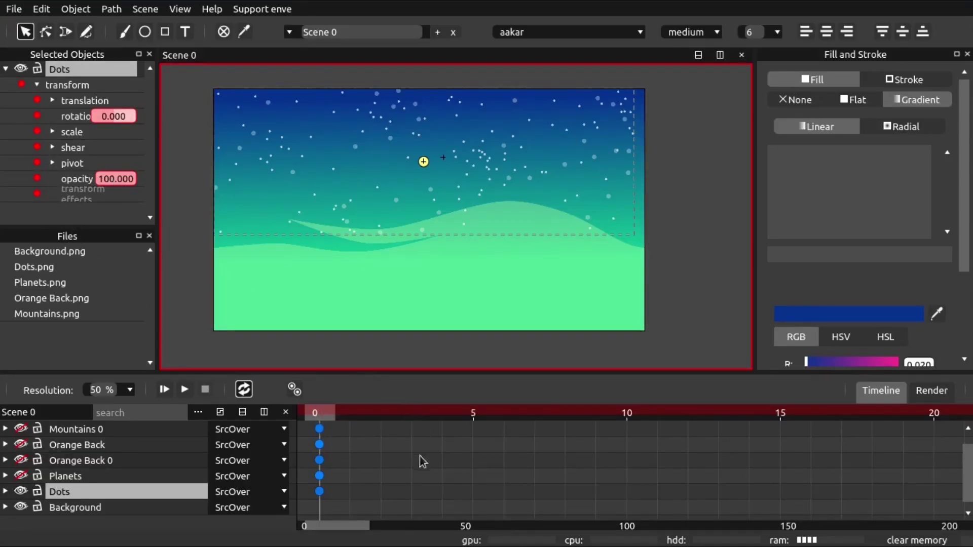
left_click_drag(365, 531, 376, 531)
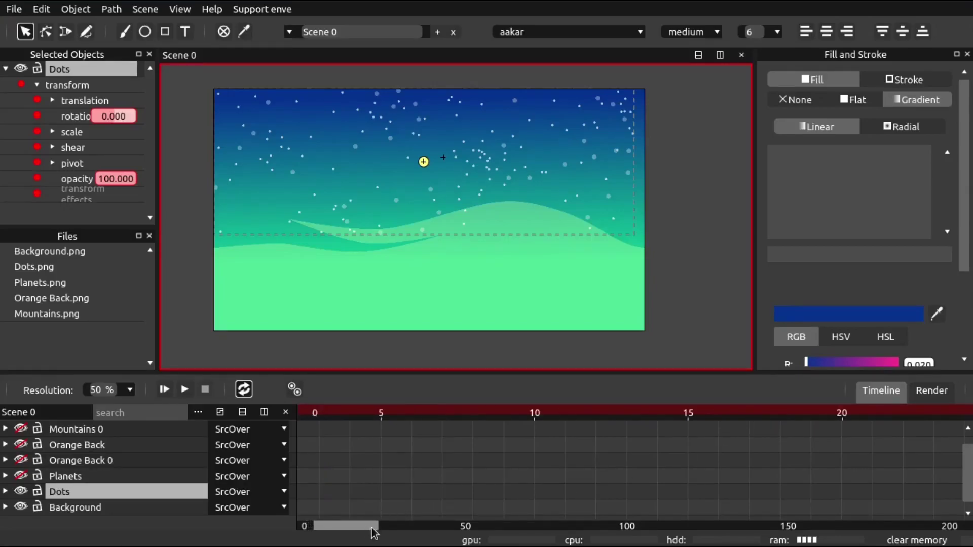
left_click(690, 416)
left_click_drag(116, 179, 108, 178)
- Key Dots opacity back to 100 at frame 33, then lower it at frame 48
left_click_drag(350, 526, 385, 526)
left_click(643, 414)
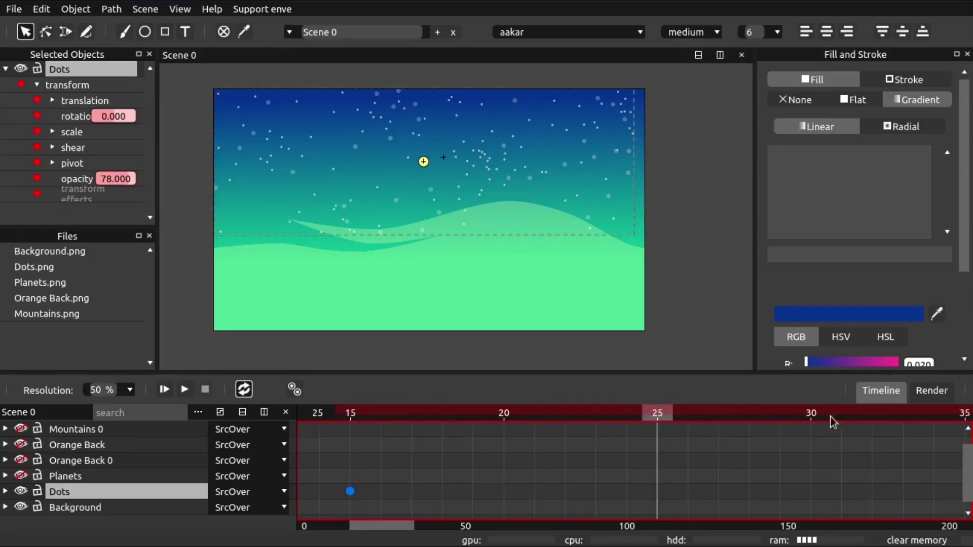
left_click(902, 414)
left_click_drag(117, 181, 154, 266)
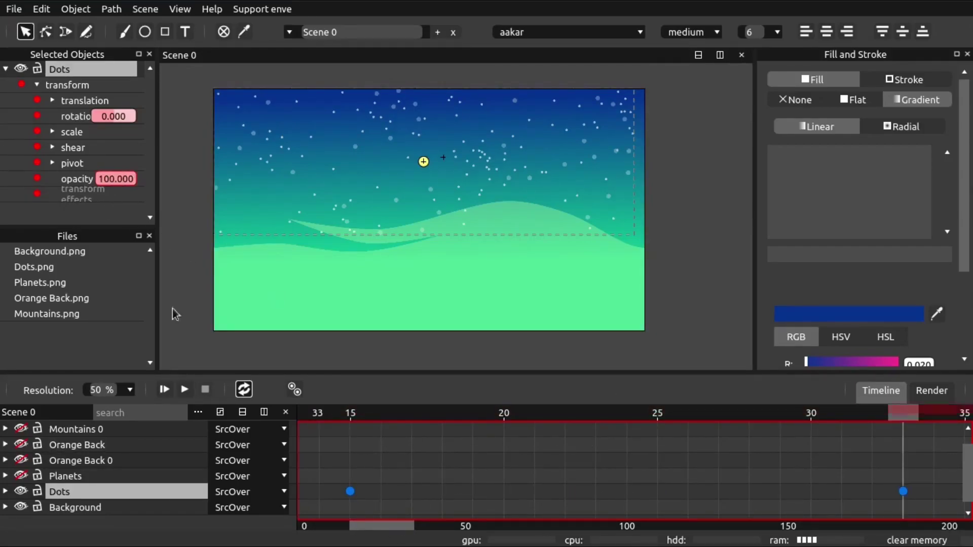
left_click_drag(405, 525, 460, 522)
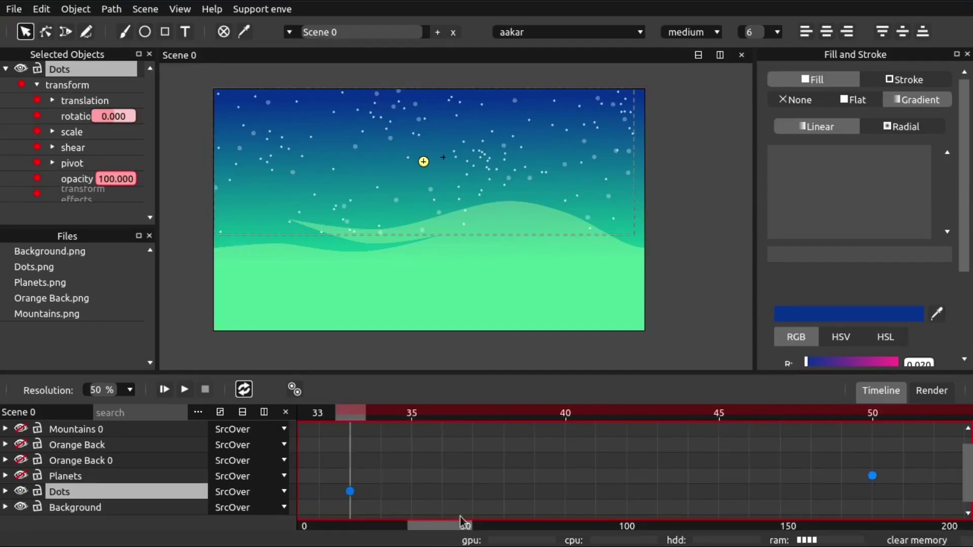
left_click(810, 412)
left_click_drag(128, 182, 126, 177)
- Restore Dots opacity to 100 at frame 66, dim to 78.5 at frame 86, and adjust at frame 115
left_click_drag(444, 527, 510, 527)
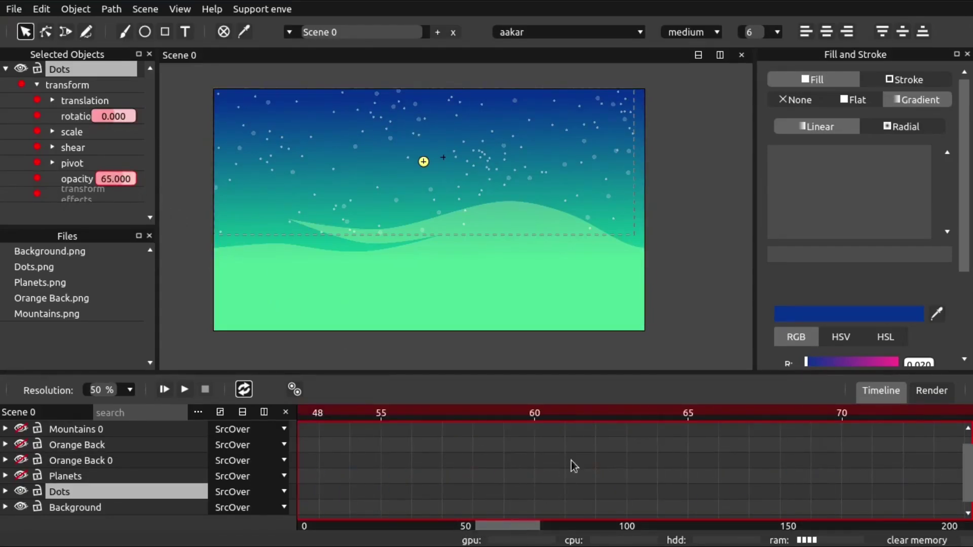
left_click(709, 415)
left_click_drag(121, 181, 119, 178)
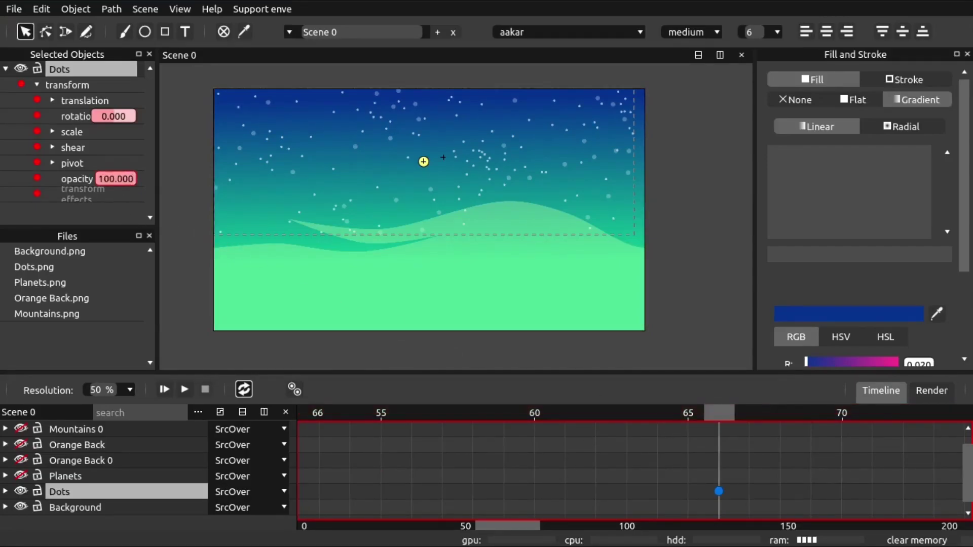
left_click_drag(481, 527, 549, 527)
left_click(690, 415)
left_click_drag(129, 187, 127, 182)
left_click_drag(577, 531, 677, 512)
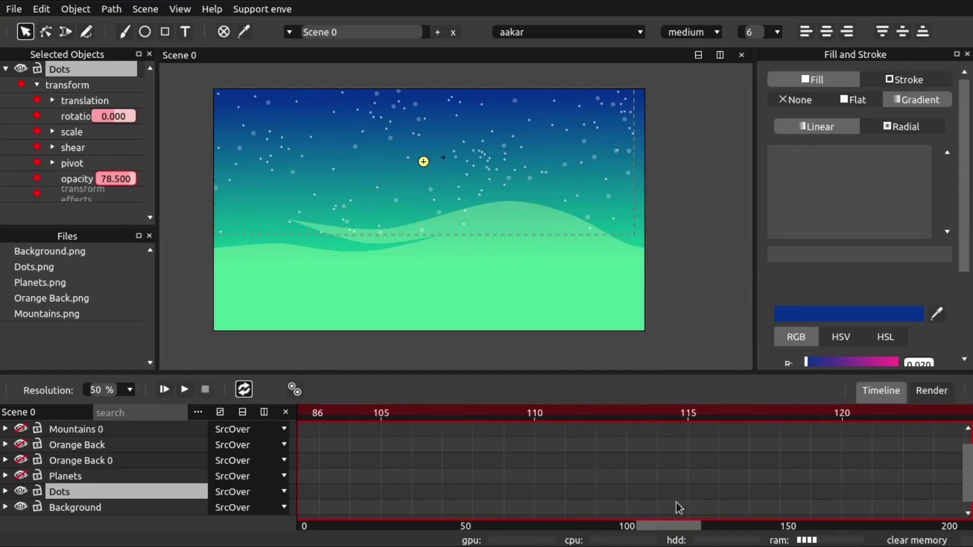
left_click(689, 417)
left_click_drag(130, 185, 314, 320)
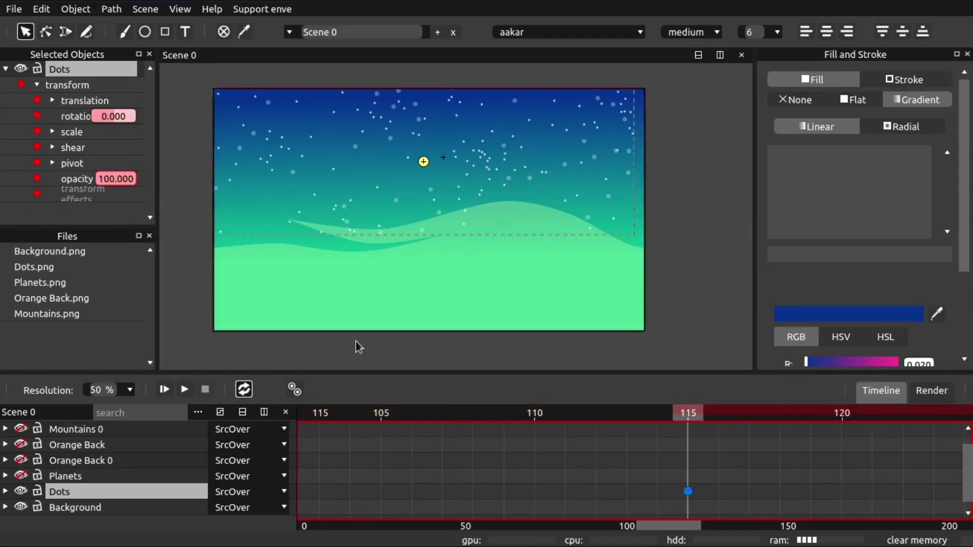
- Lower Dots opacity at frame 136 and restore it to 100 at frame 160
left_click_drag(659, 531, 717, 530)
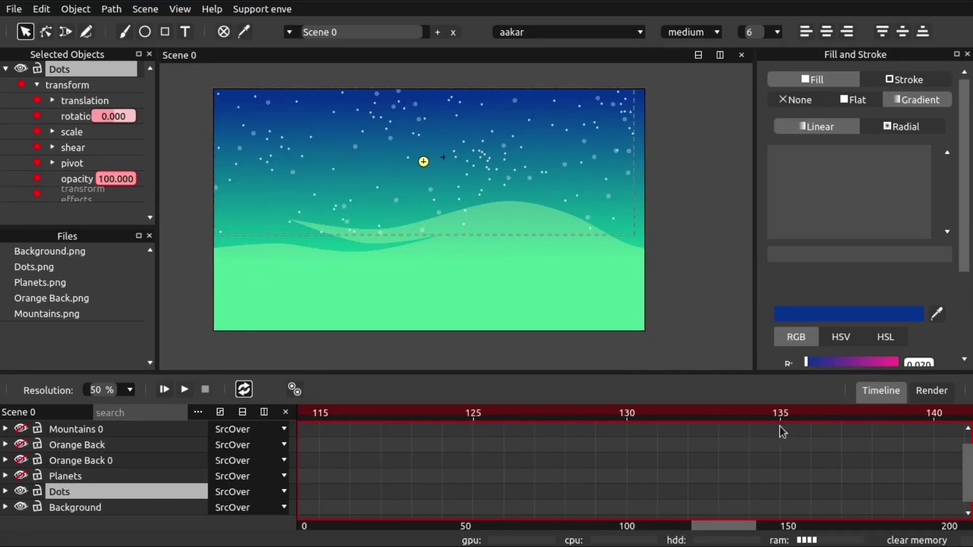
left_click(810, 413)
left_click_drag(127, 180, 10, 182)
left_click_drag(724, 531, 798, 531)
left_click(841, 413)
left_click_drag(115, 179, 636, 513)
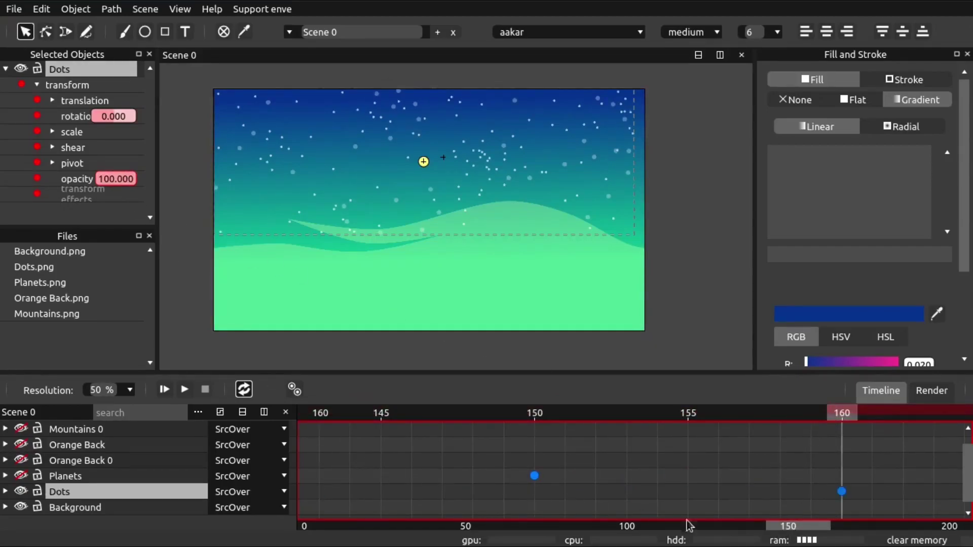
- Dim Dots opacity at frame 180, key 100 at frame 200, then return to frame 0
left_click_drag(810, 524, 876, 525)
left_click(819, 415)
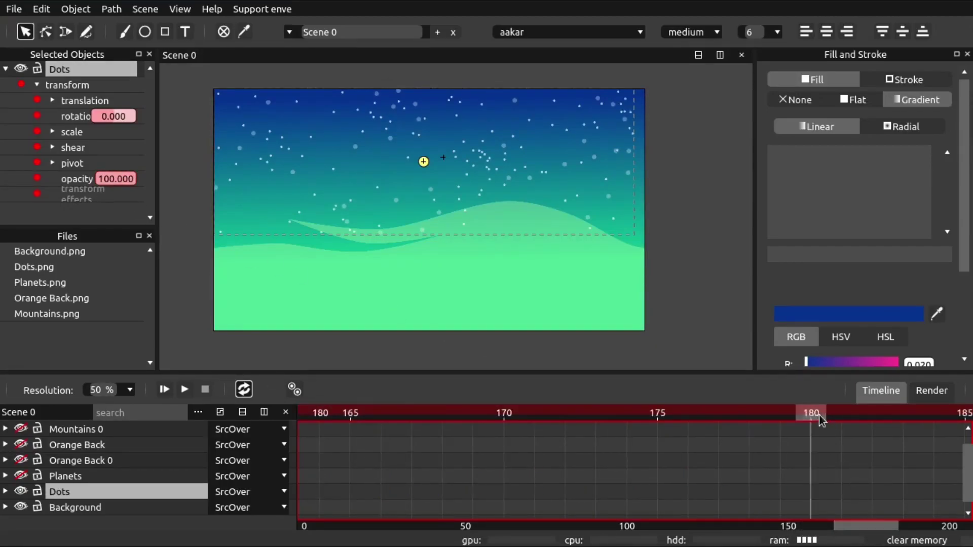
left_click_drag(120, 179, 86, 178)
left_click_drag(894, 531, 947, 531)
left_click(933, 413)
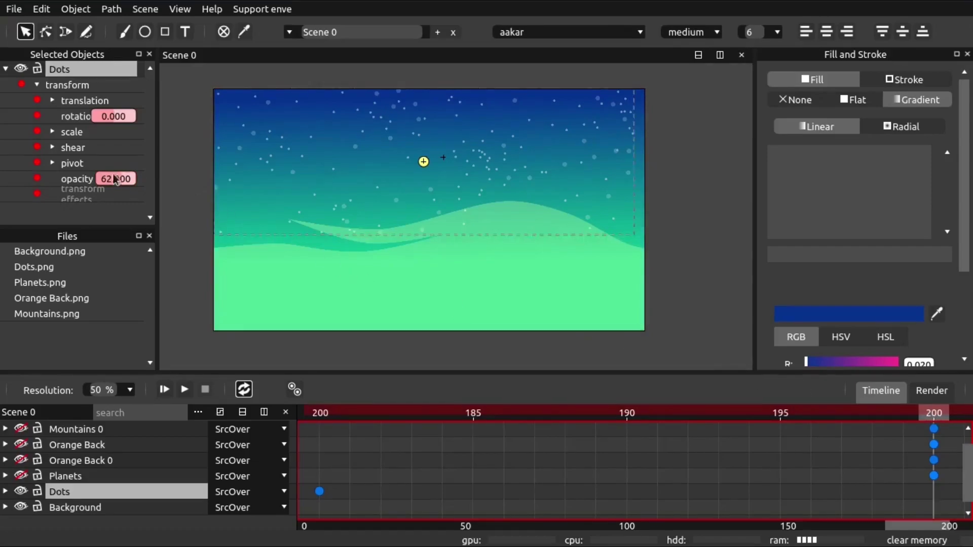
left_click_drag(114, 178, 132, 178)
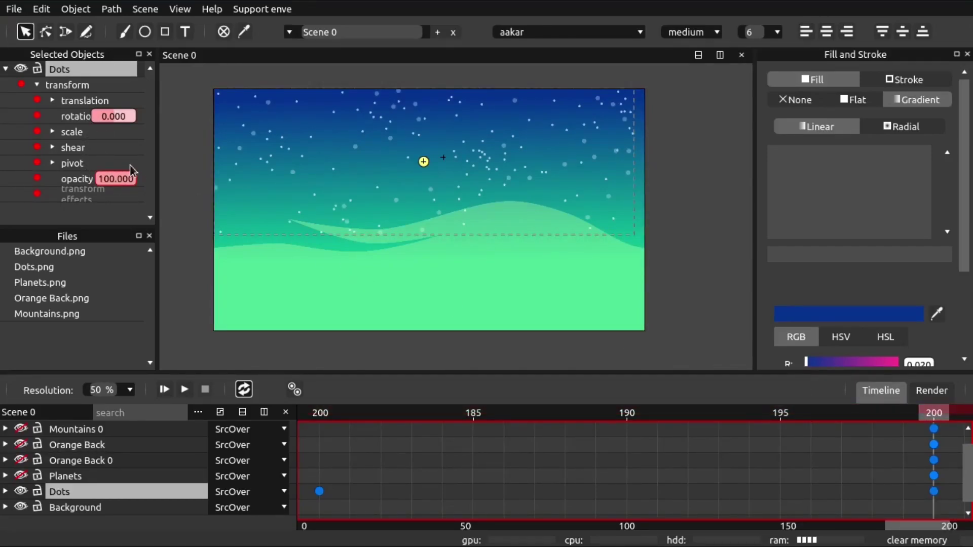
left_click_drag(912, 529, 311, 489)
left_click(320, 416)
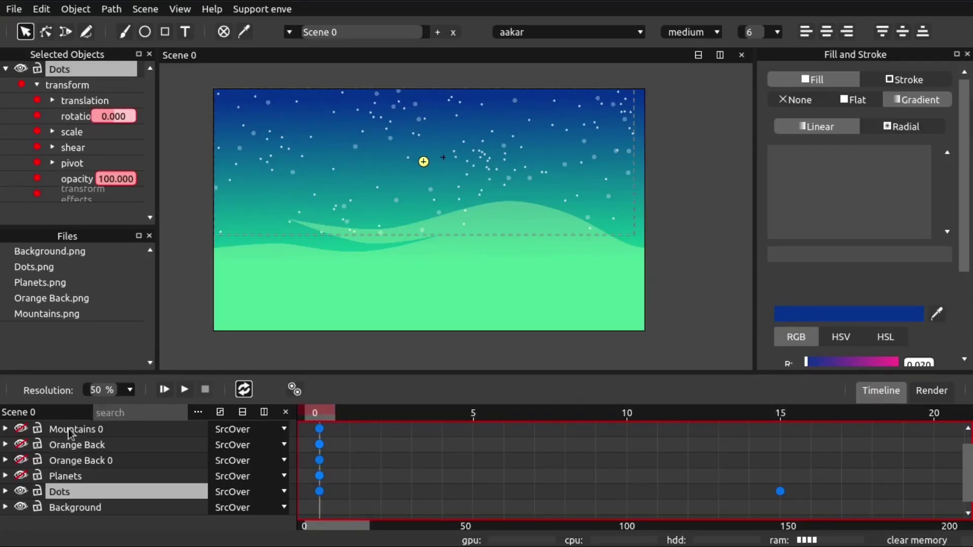
- Unhide the Mountains 0, Orange Back, Orange Back 0 and Planets layers
left_click(20, 429)
left_click(20, 446)
left_click(20, 461)
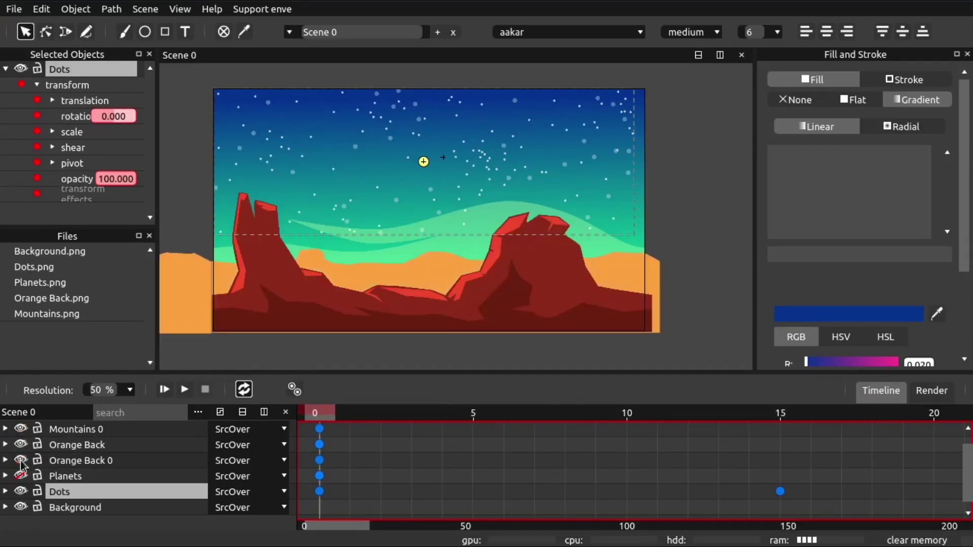
left_click(21, 476)
- Play a preview of the full animation, then stop it
left_click(184, 389)
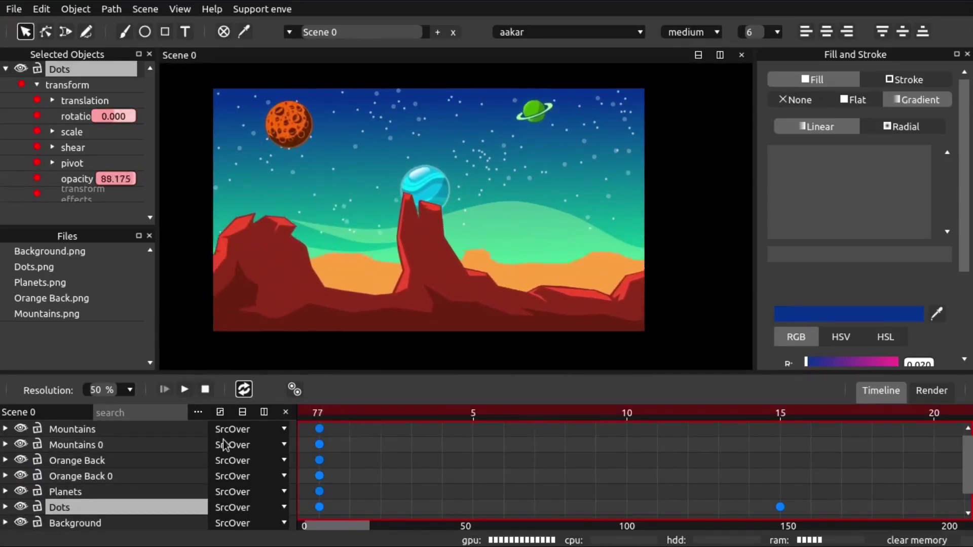
left_click(203, 389)
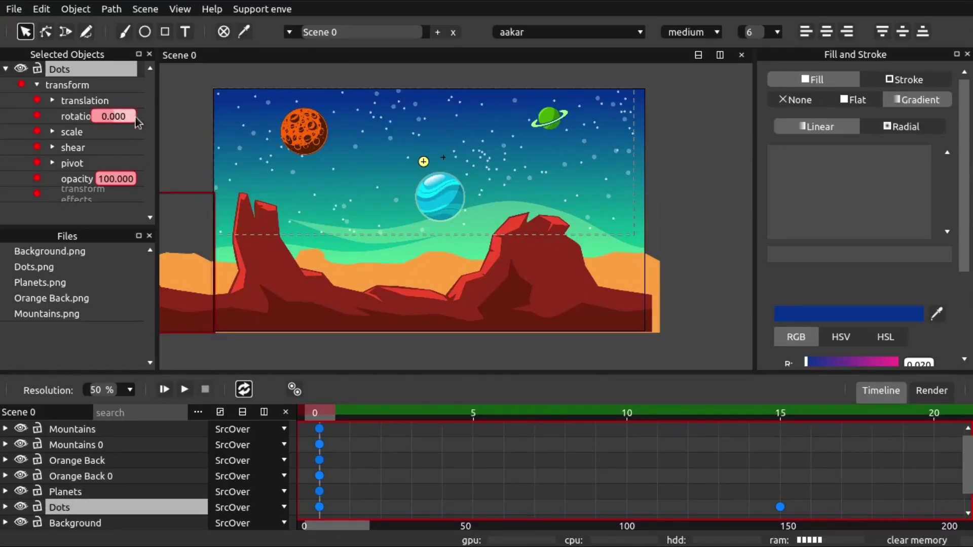
left_click(145, 9)
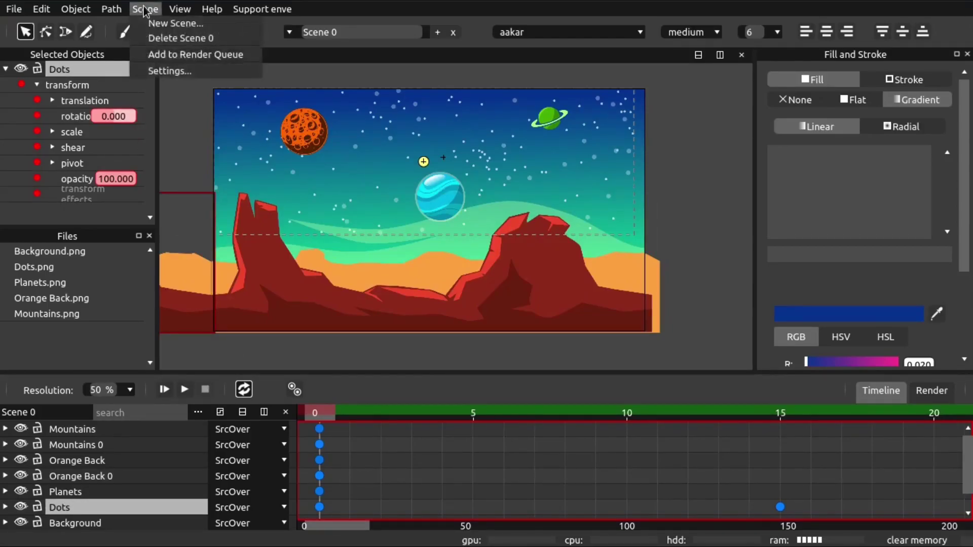
- Add Scene 0 to the render queue and expand its render details
left_click(167, 55)
left_click(931, 390)
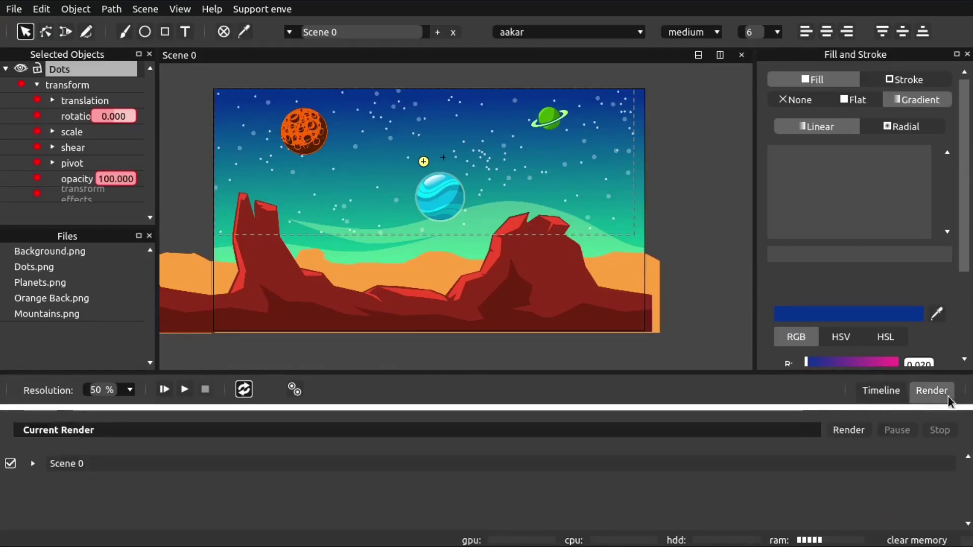
left_click(33, 464)
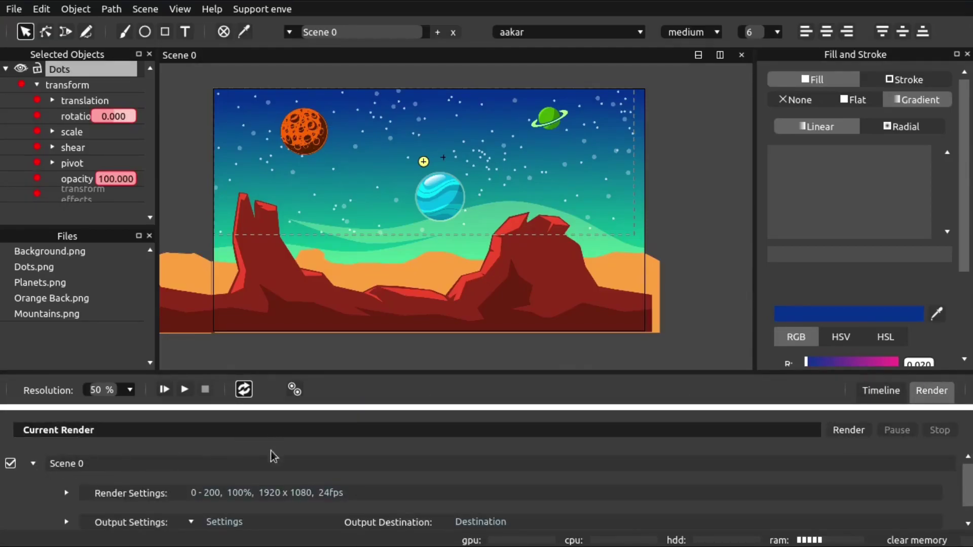
scroll(274, 456, "down", 1)
- Set output to MP4 (MPEG-4 Part 14) with video enabled and start rendering
left_click(231, 504)
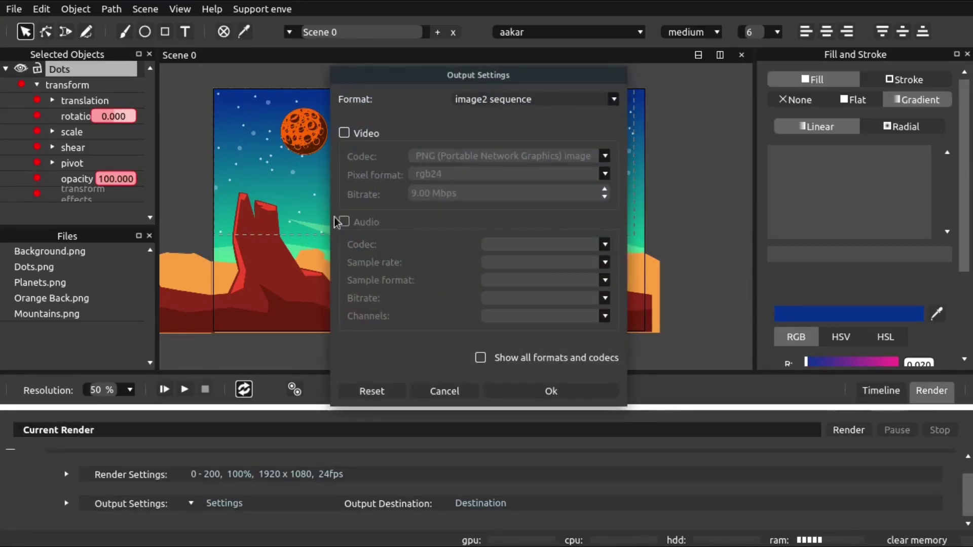
left_click(344, 134)
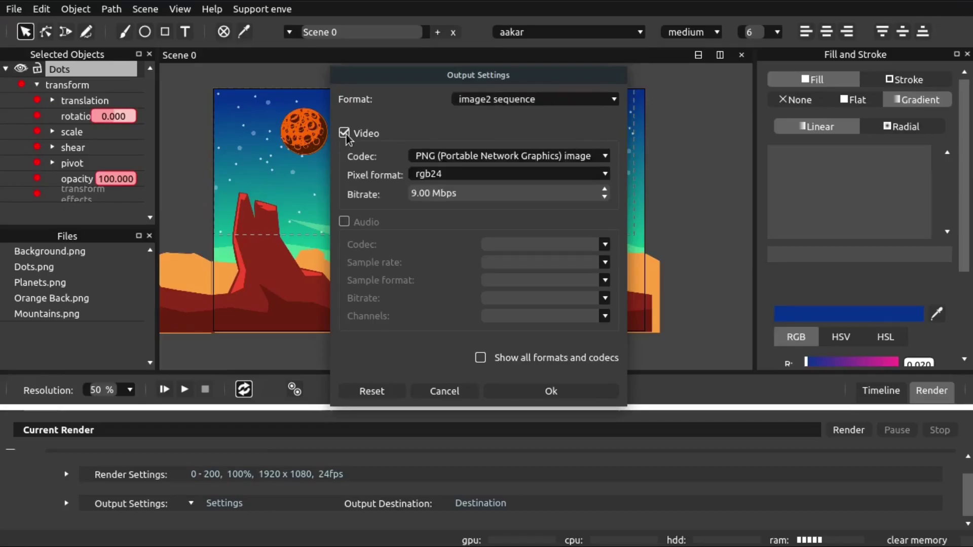
left_click(598, 100)
left_click(522, 72)
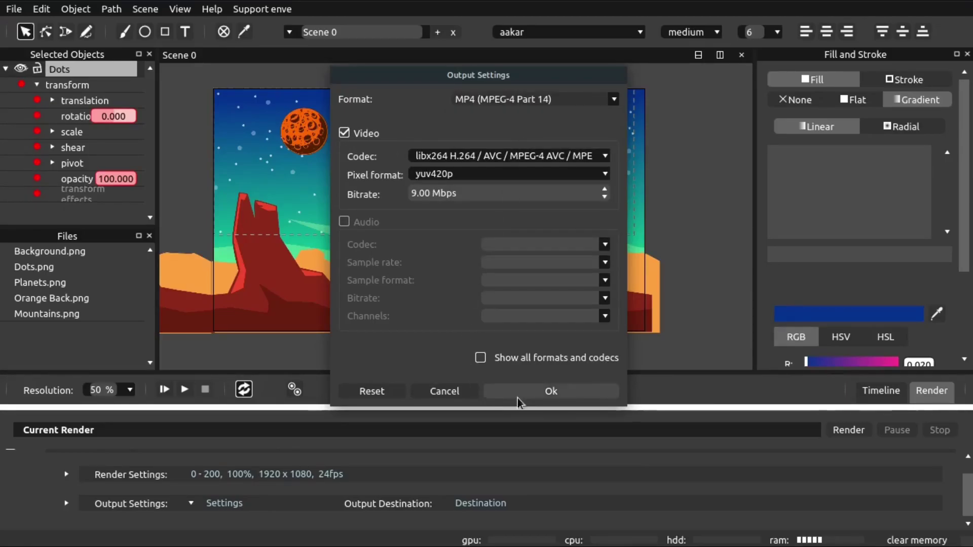
left_click(538, 395)
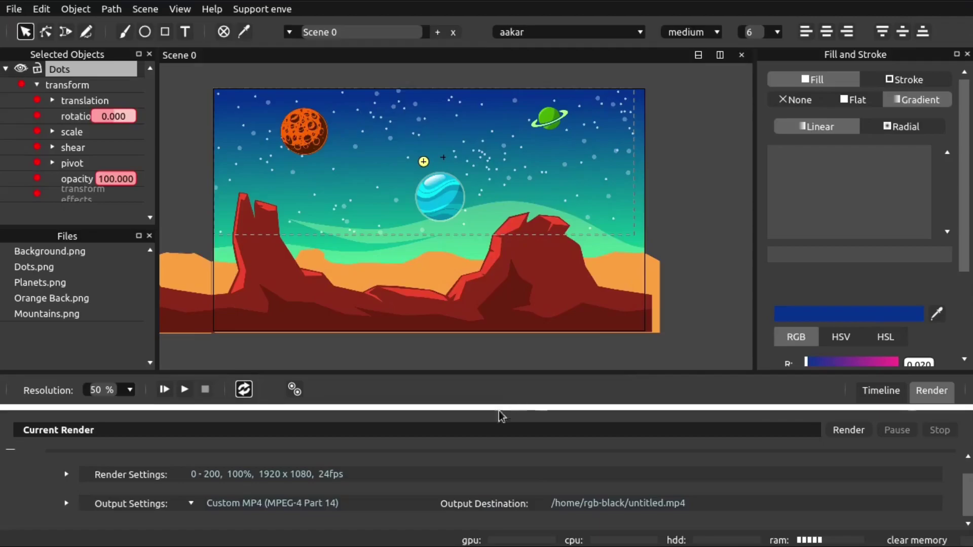
left_click(847, 430)
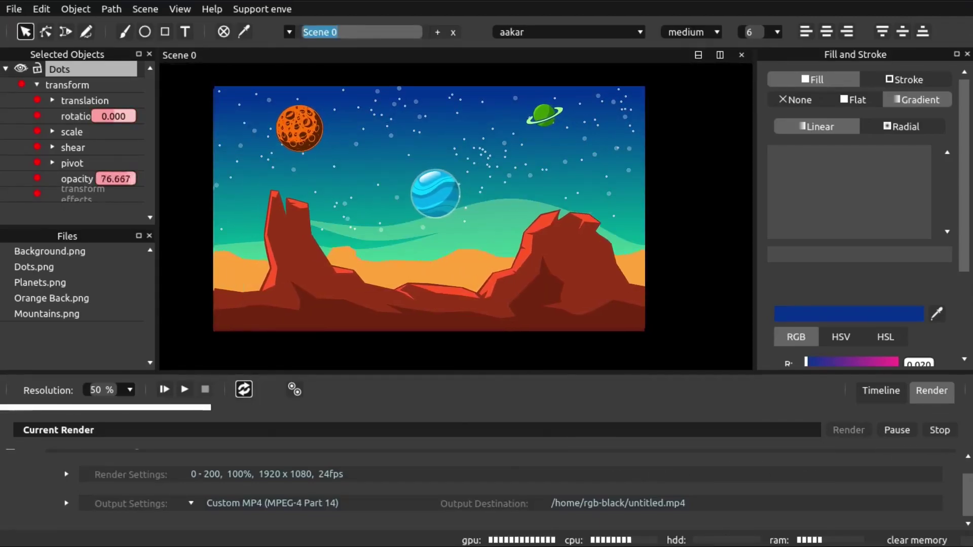